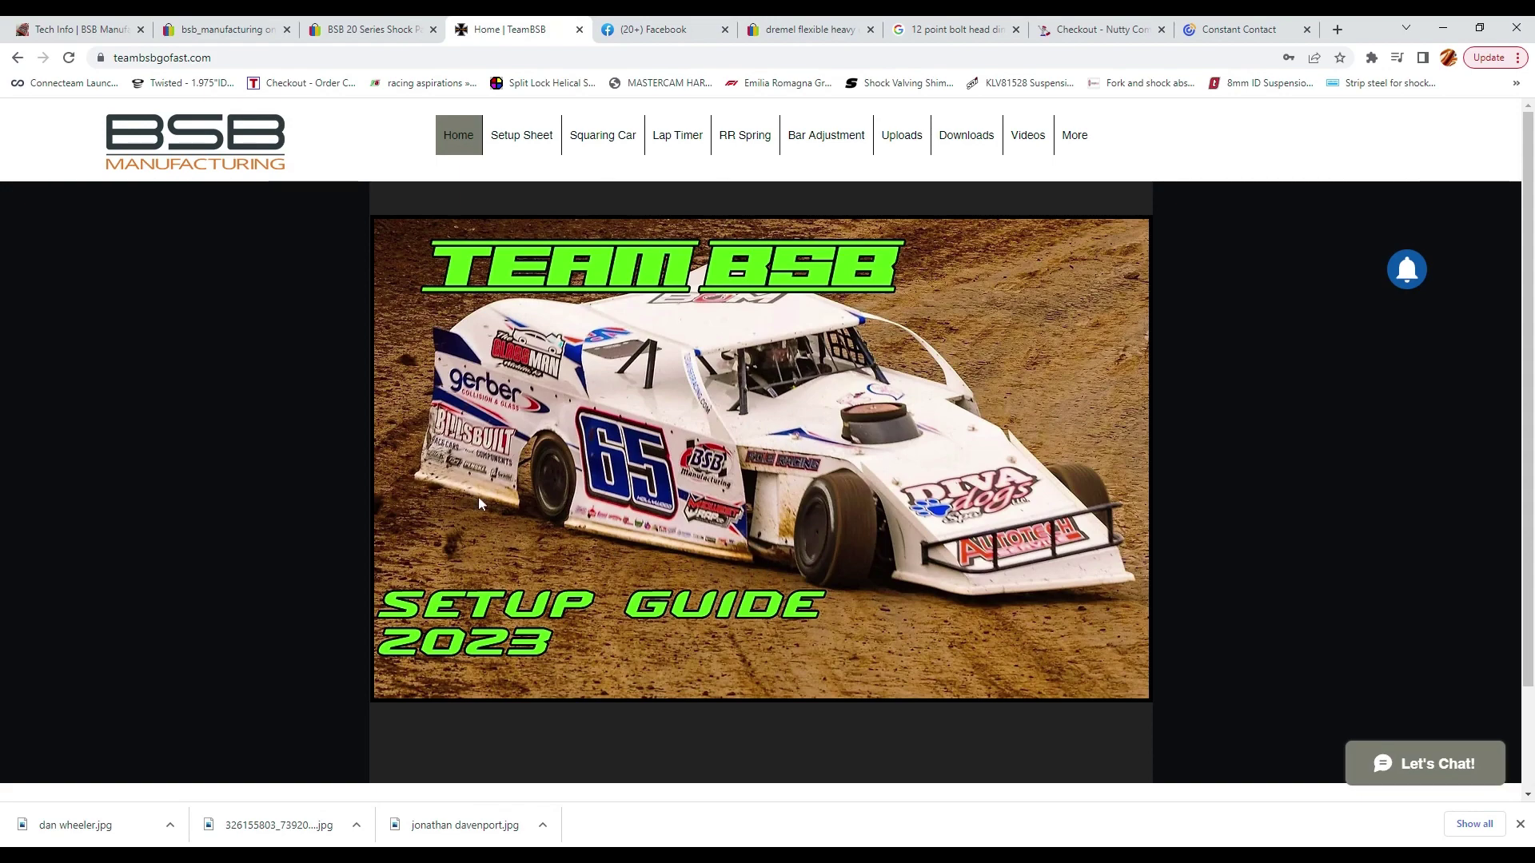
Go to the Setup Sheet page and log in with the saved username and the account password.
click(521, 137)
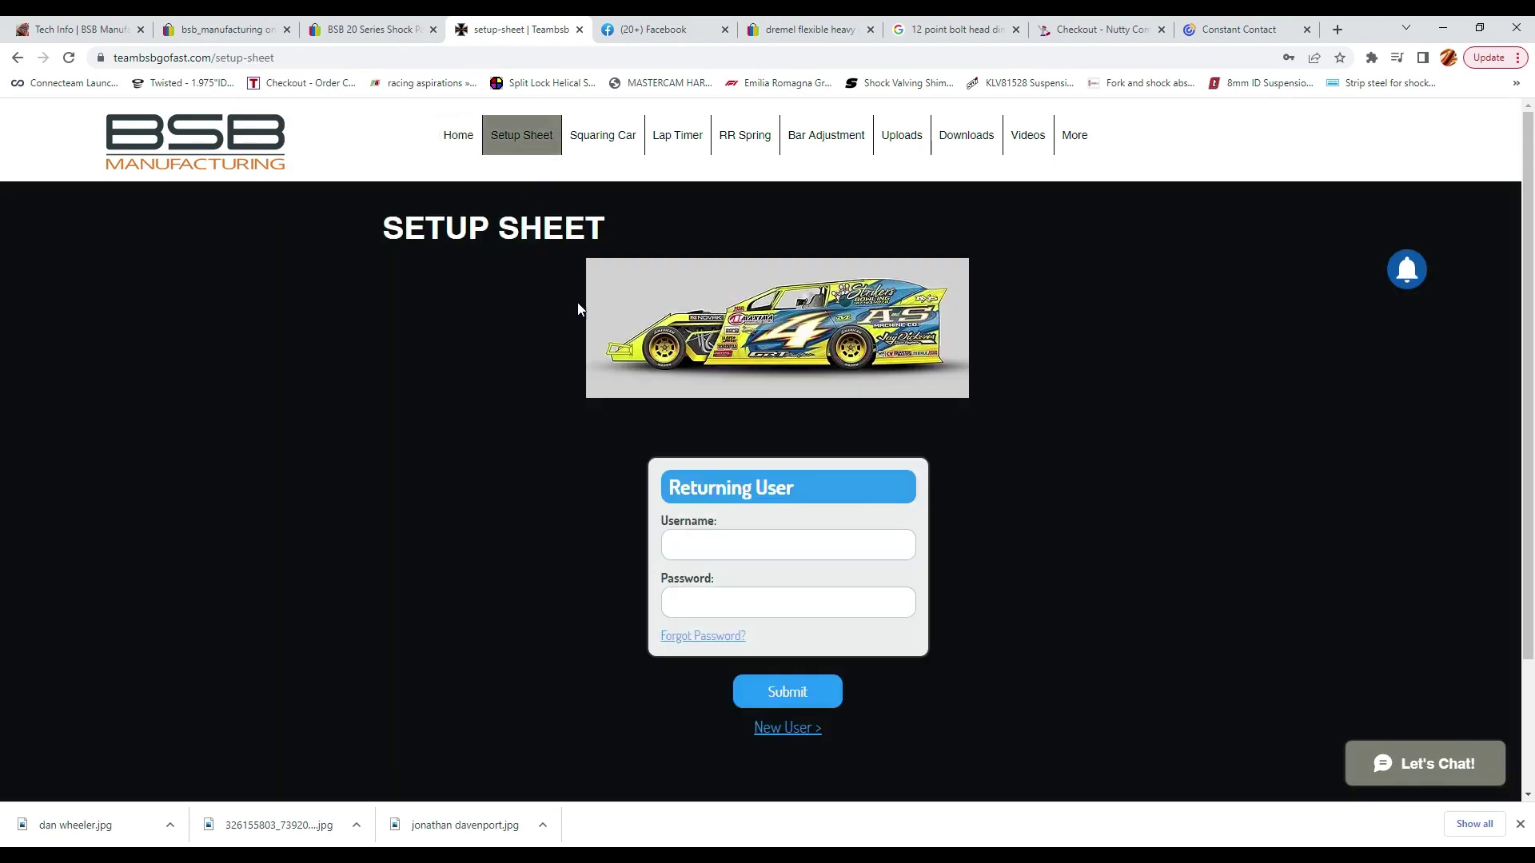
click(720, 544)
click(742, 574)
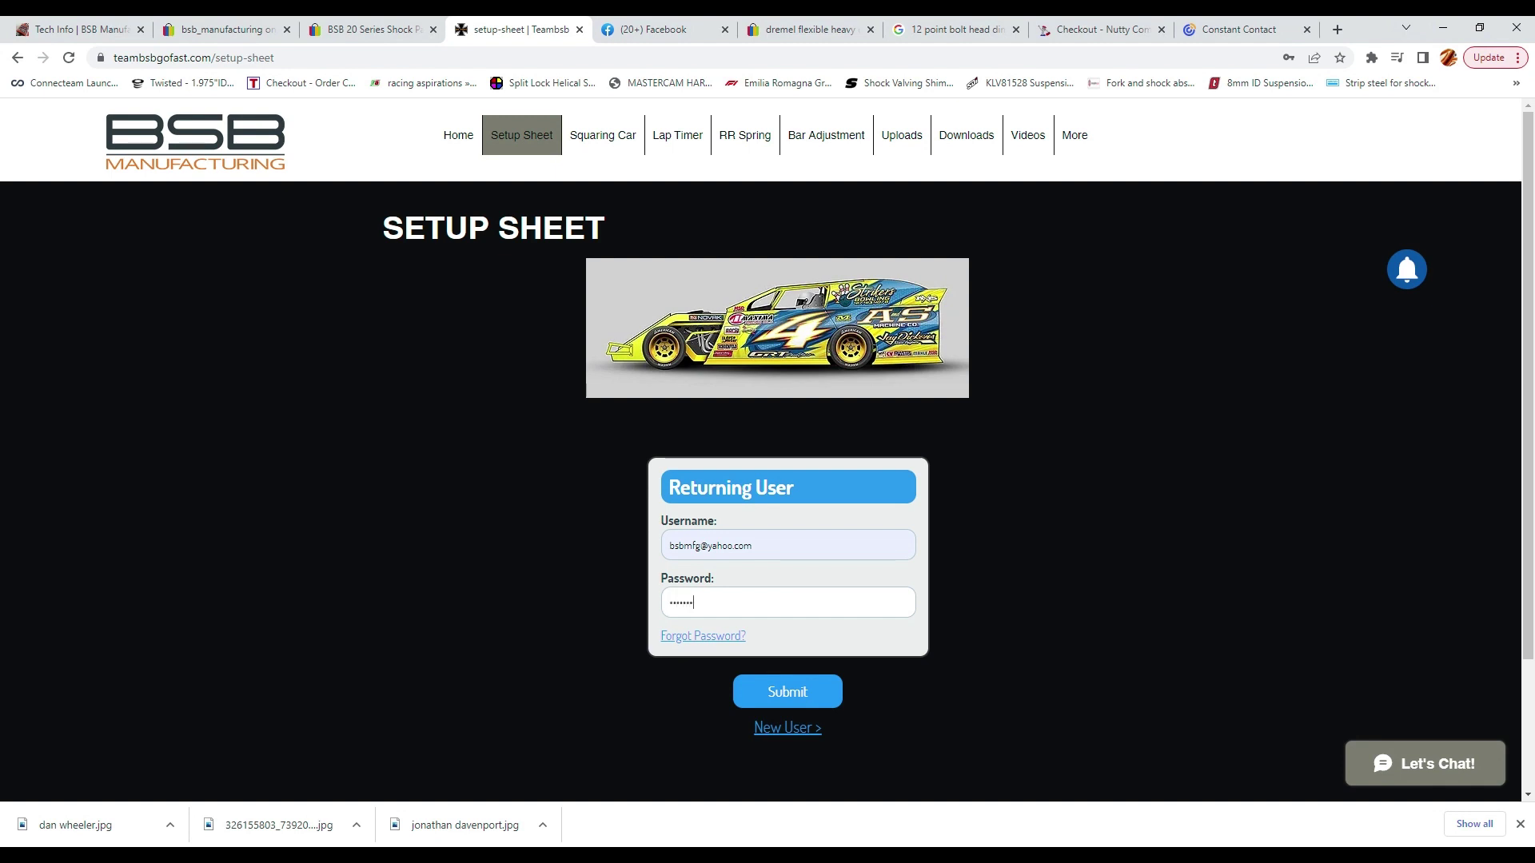
text(•)
click(819, 706)
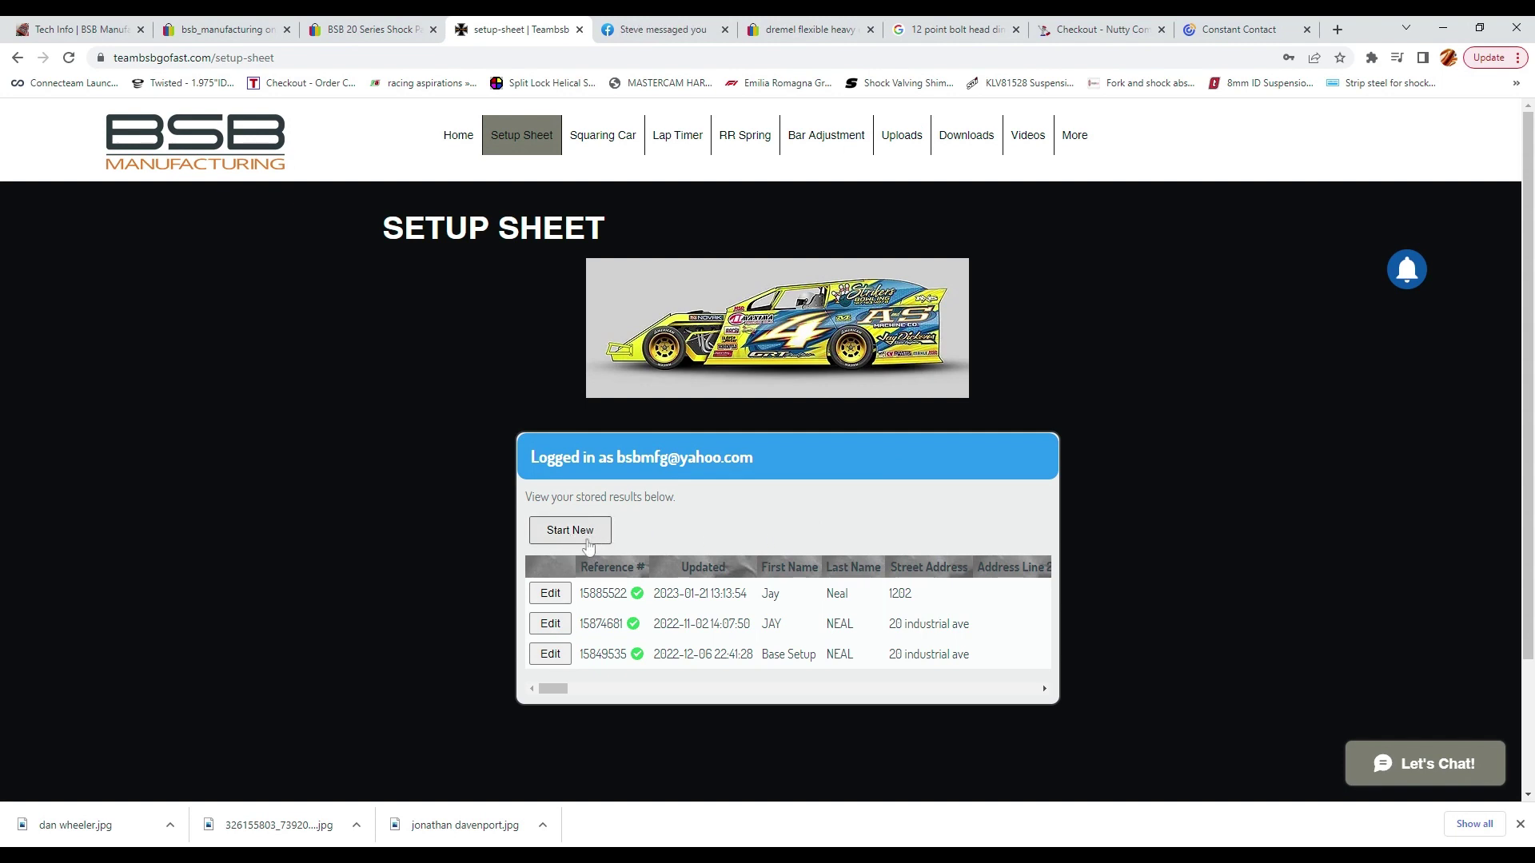
Open the most recent stored setup for editing and advance past its first form page.
click(550, 596)
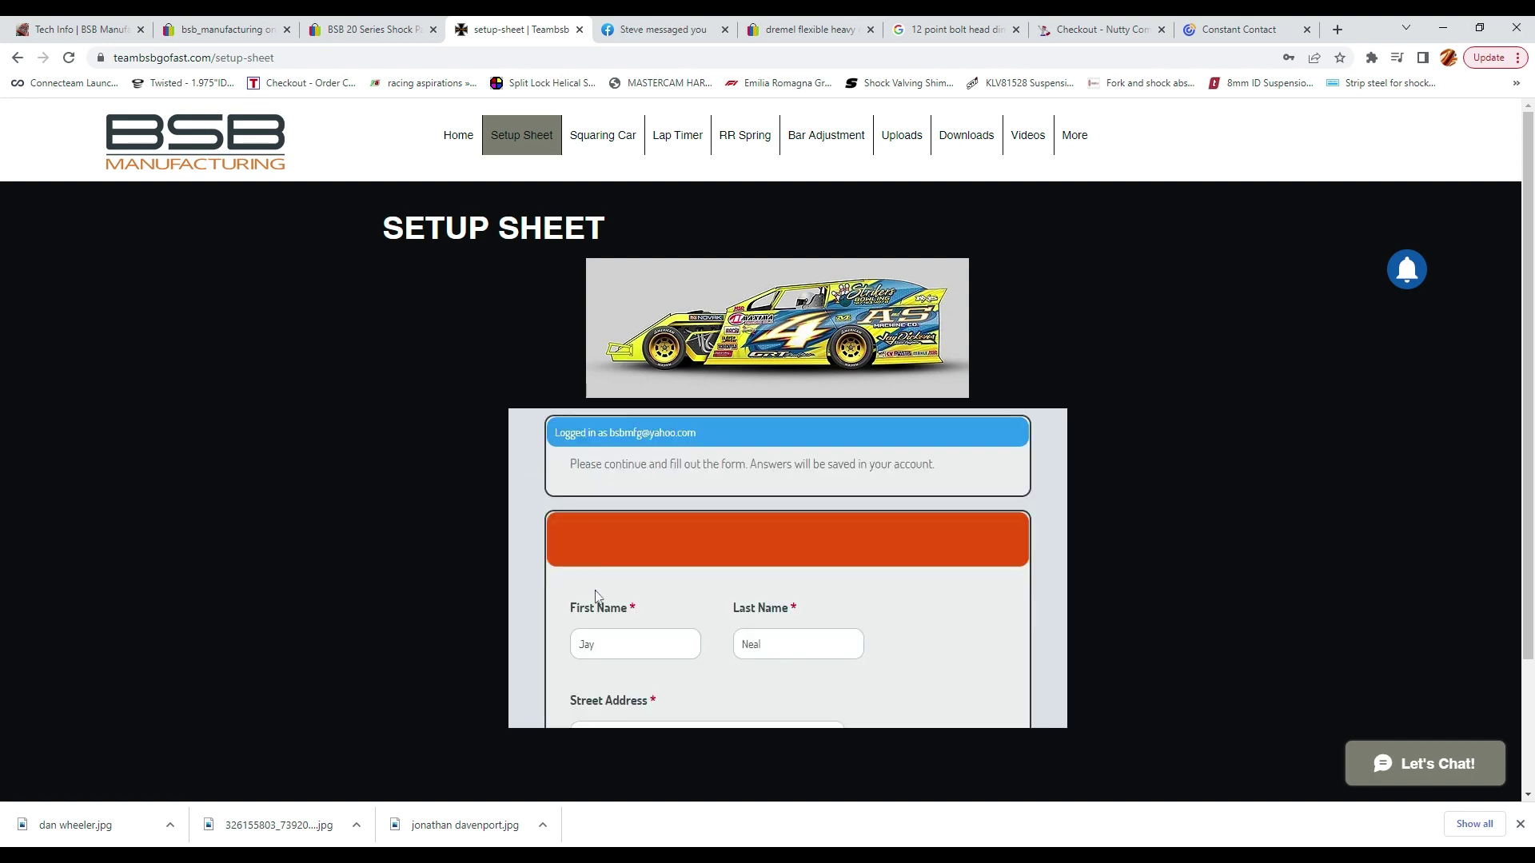
scroll(695, 583, down, 2)
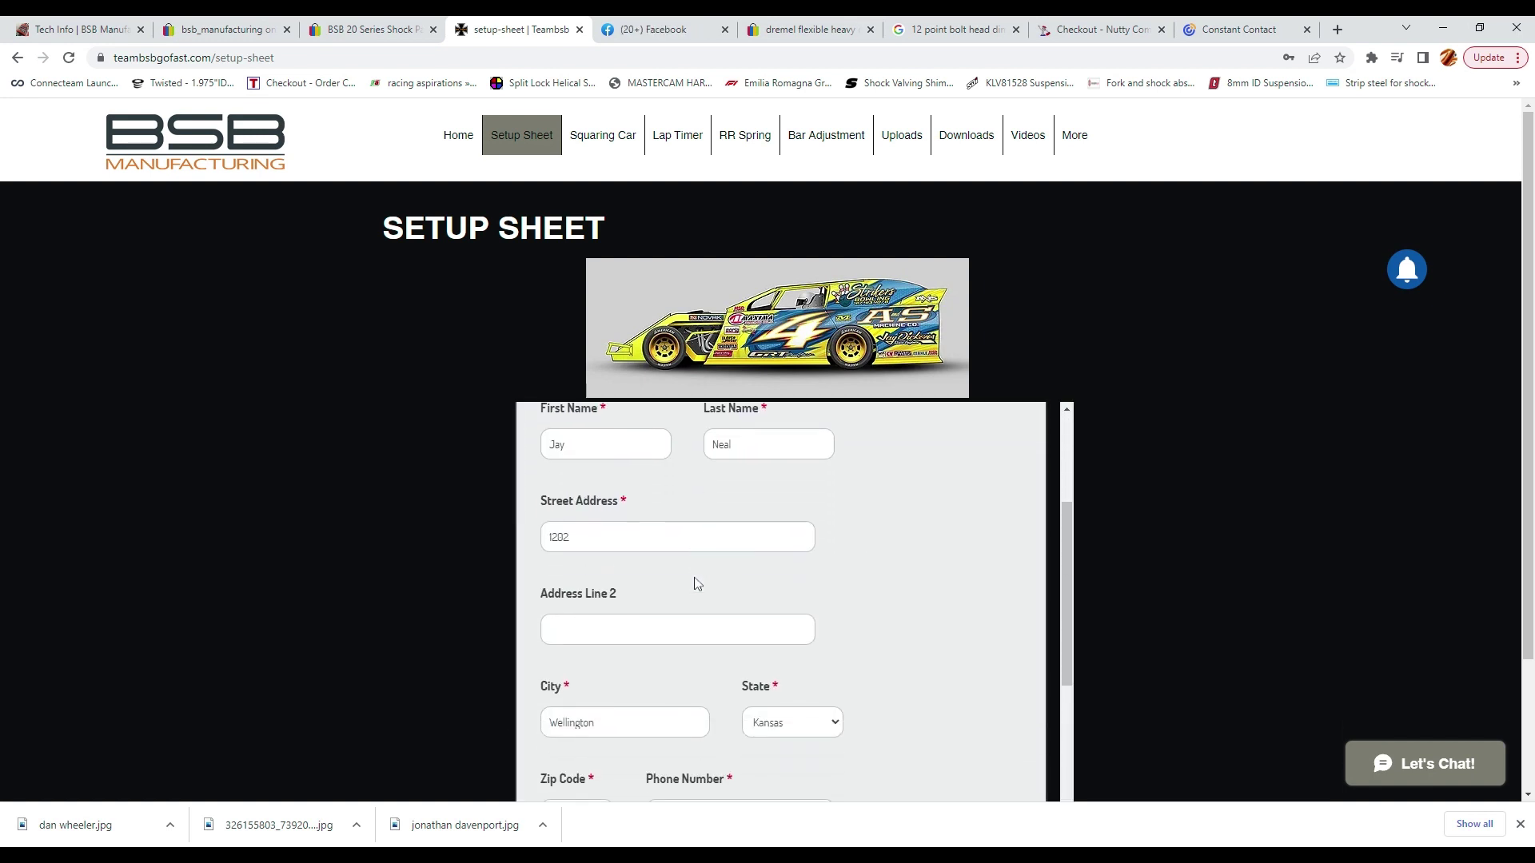
scroll(695, 582, down, 2)
scroll(695, 583, down, 2)
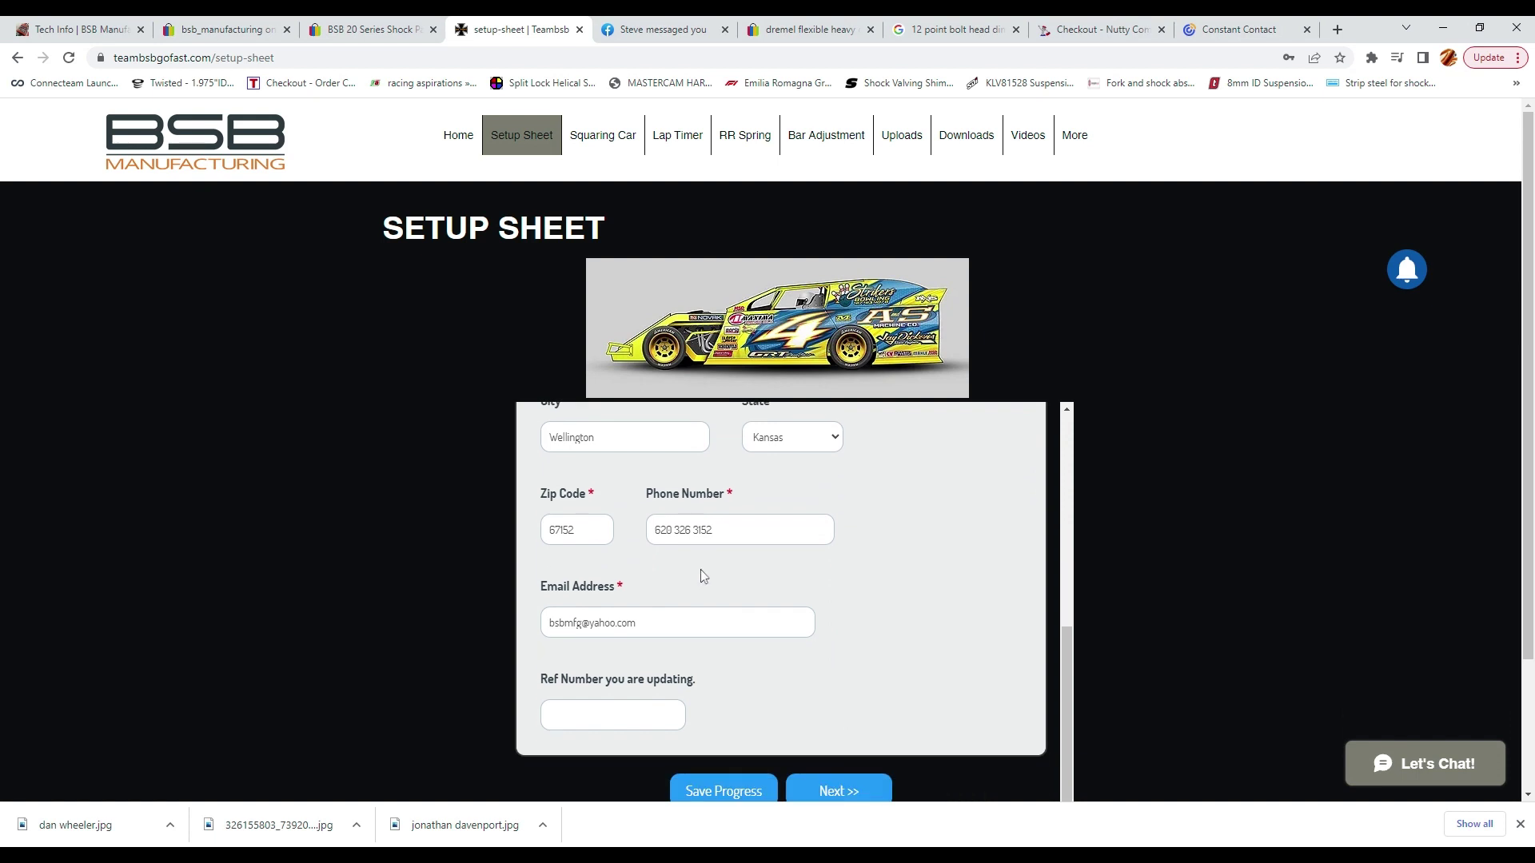
click(827, 791)
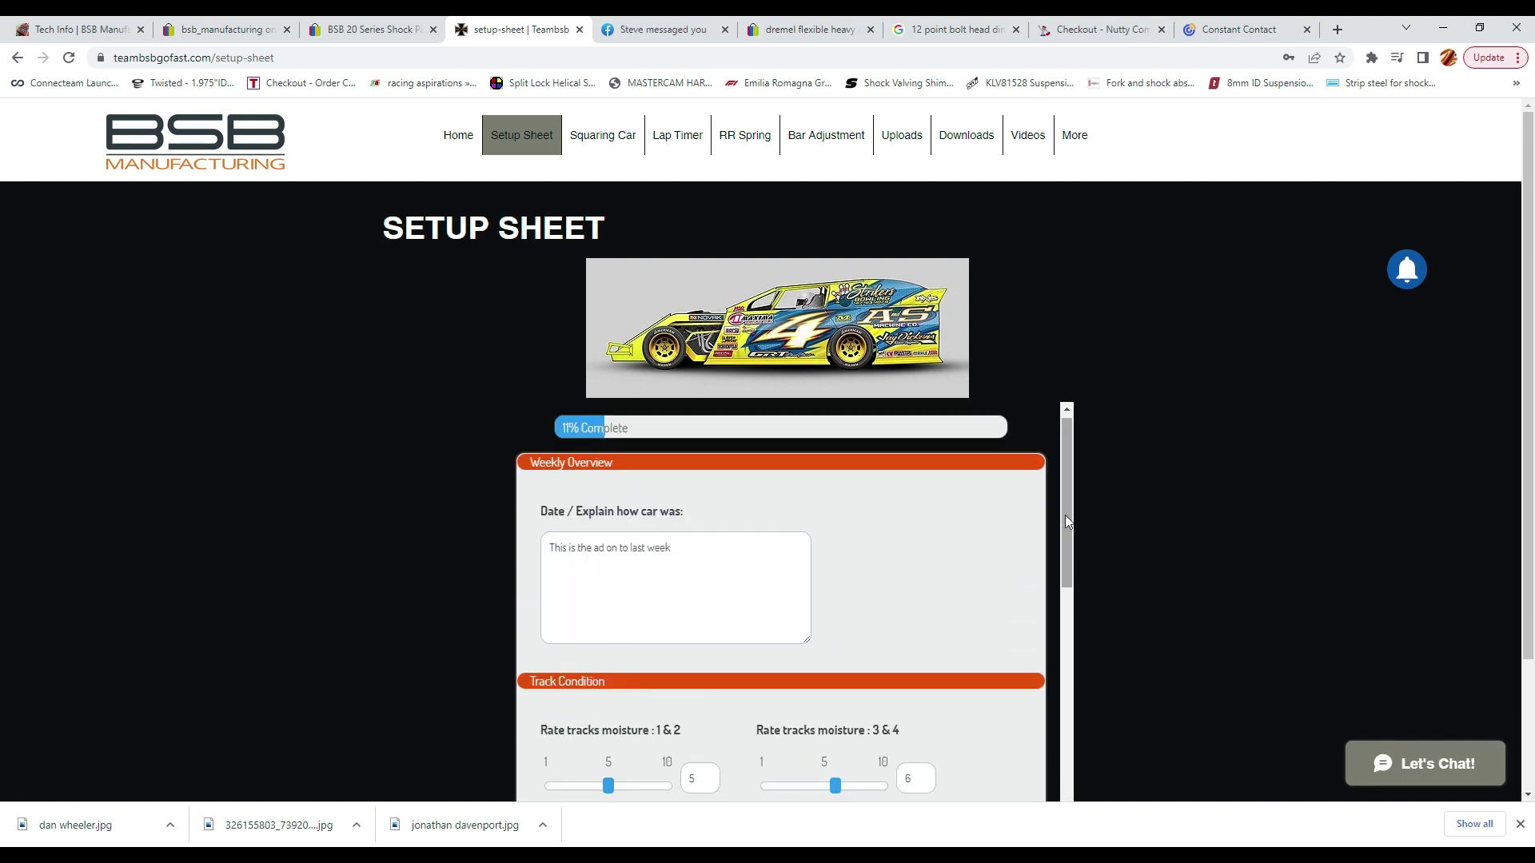
Review the Race Track page and advance the form to the Chassis section.
drag(1065, 515, 1070, 550)
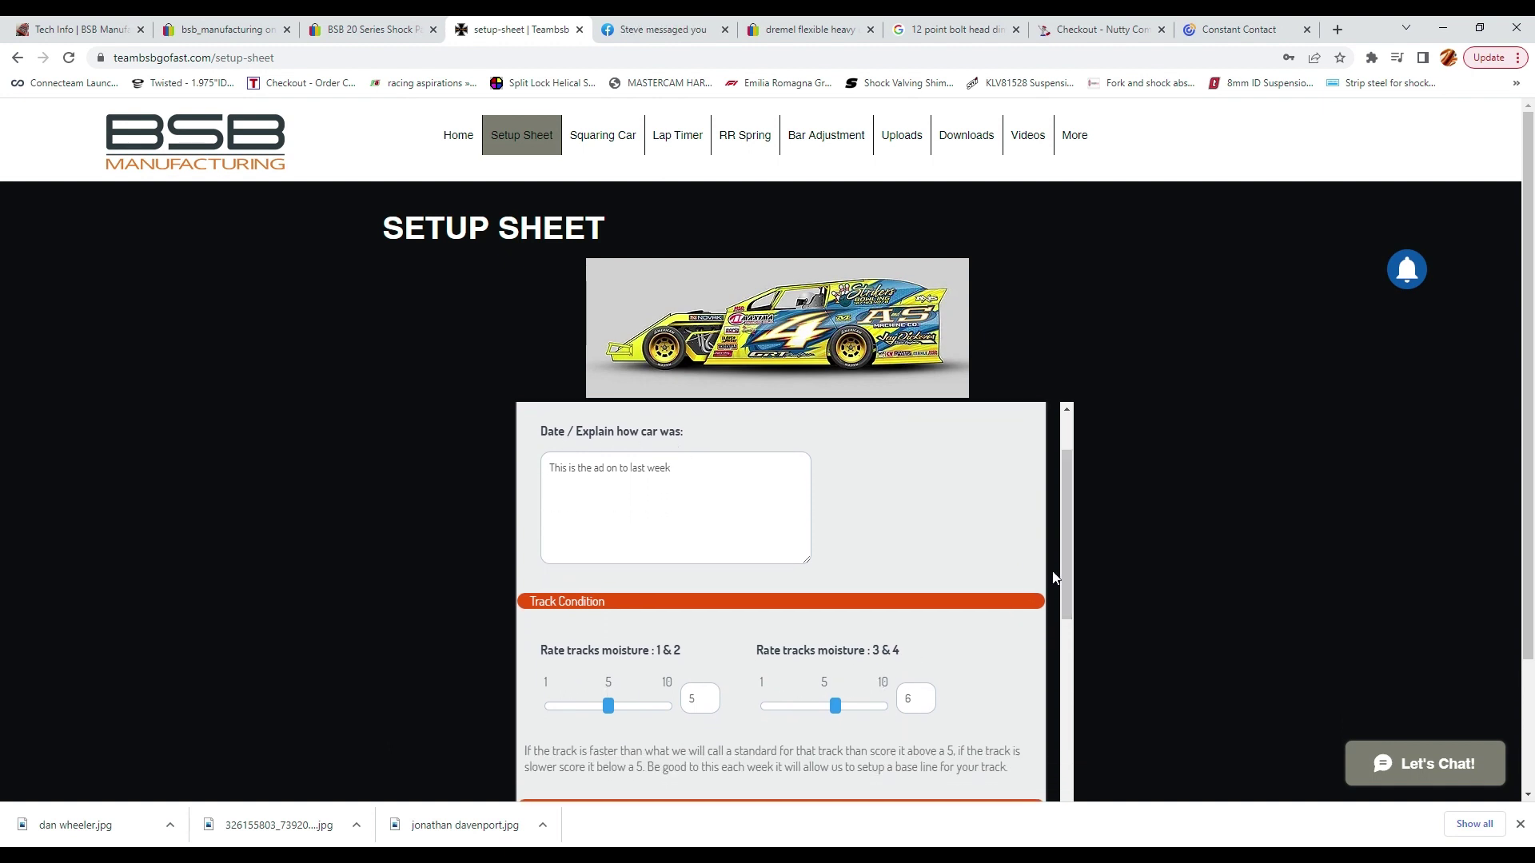
drag(1069, 566, 1081, 756)
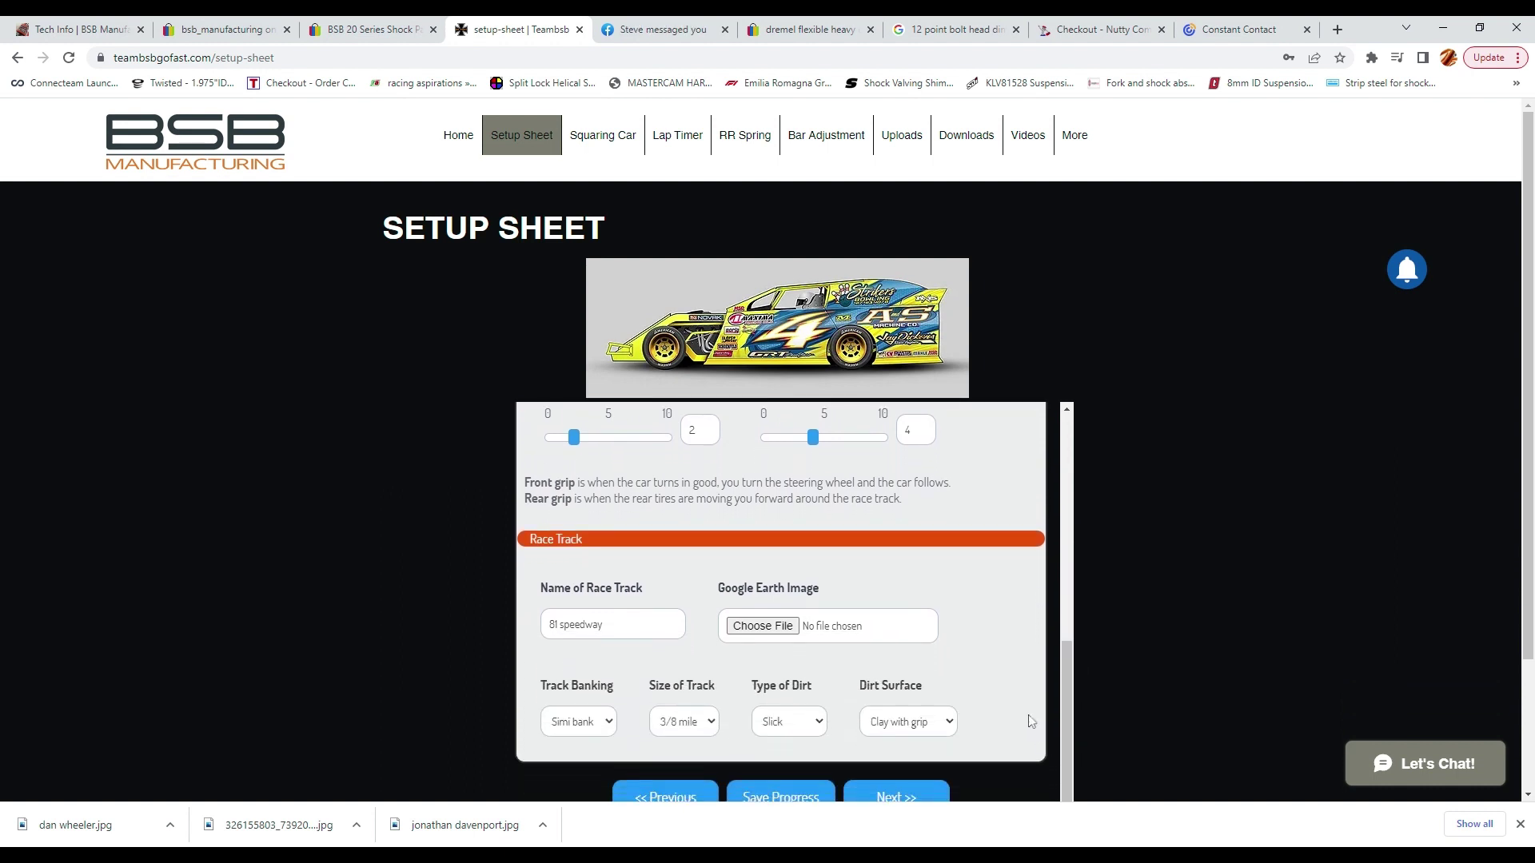
scroll(1028, 714, down, 2)
click(895, 632)
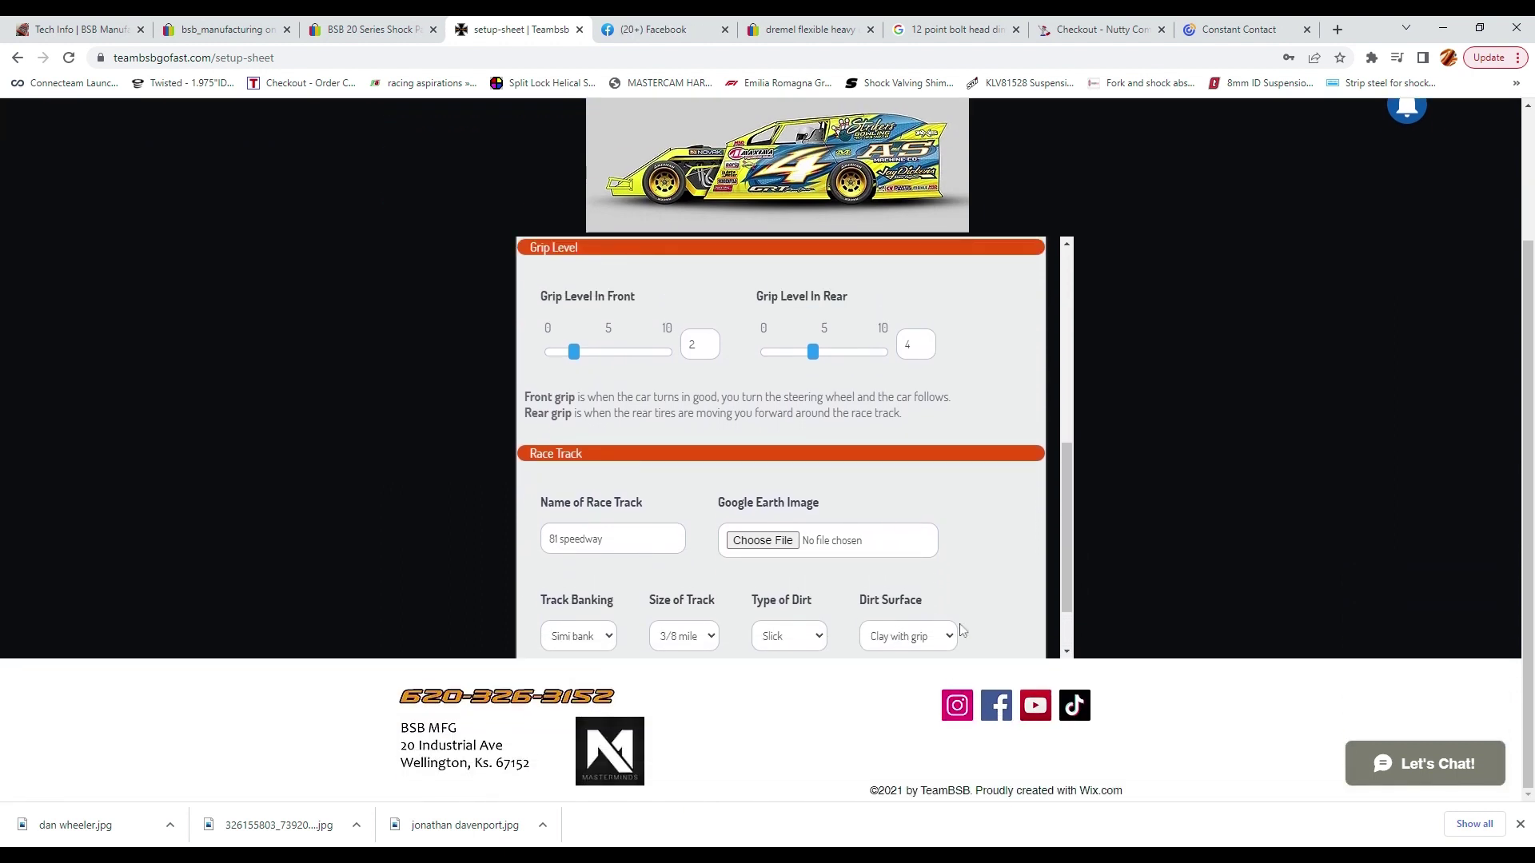
Step through the Chassis and Scale Numbers pages, reviewing fields, up to the Shocks page.
click(896, 633)
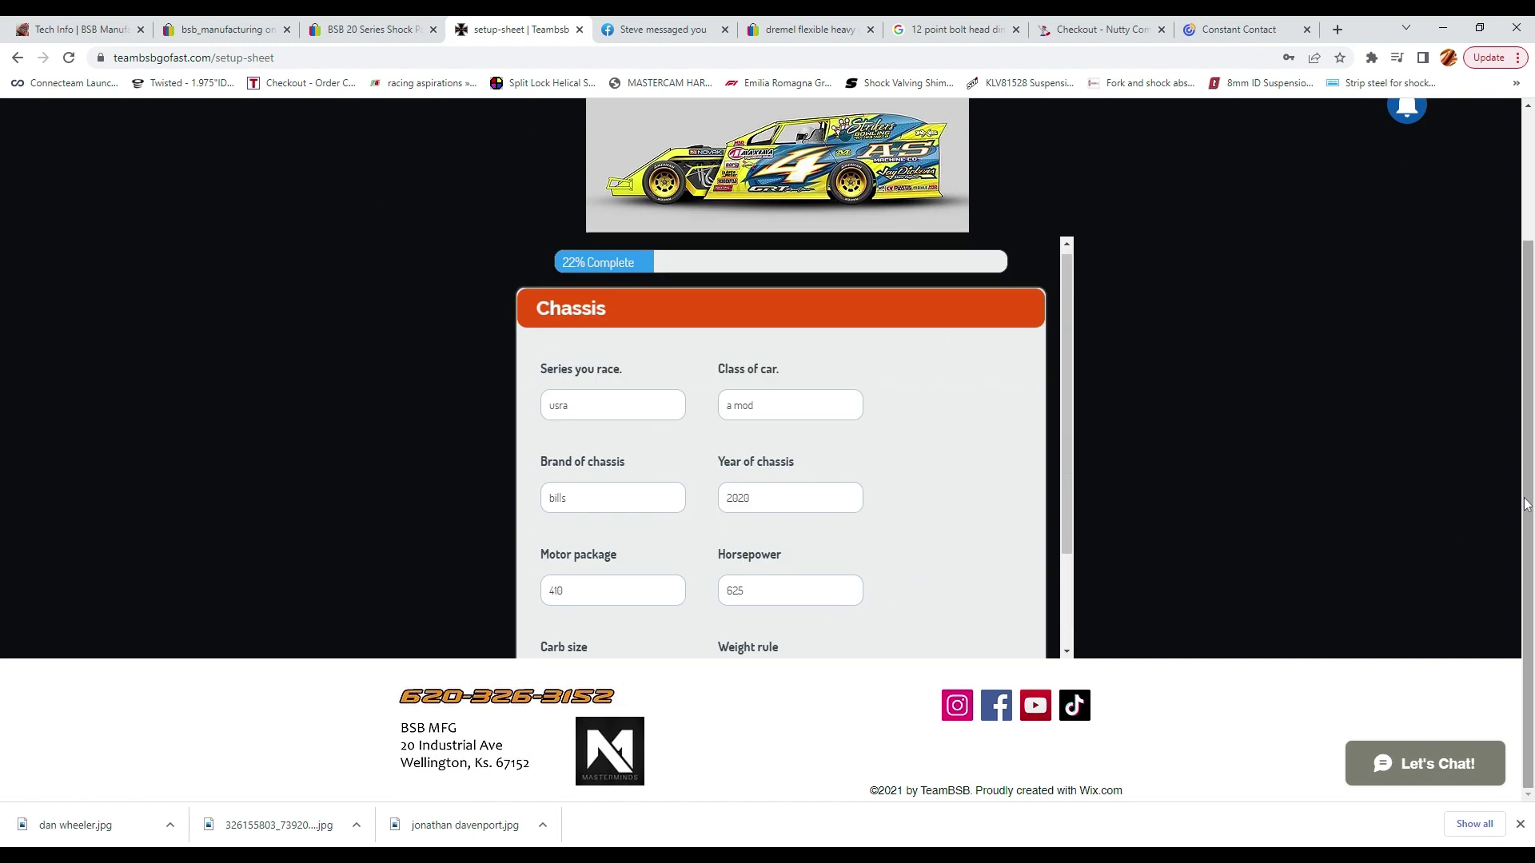
drag(1527, 505, 1523, 456)
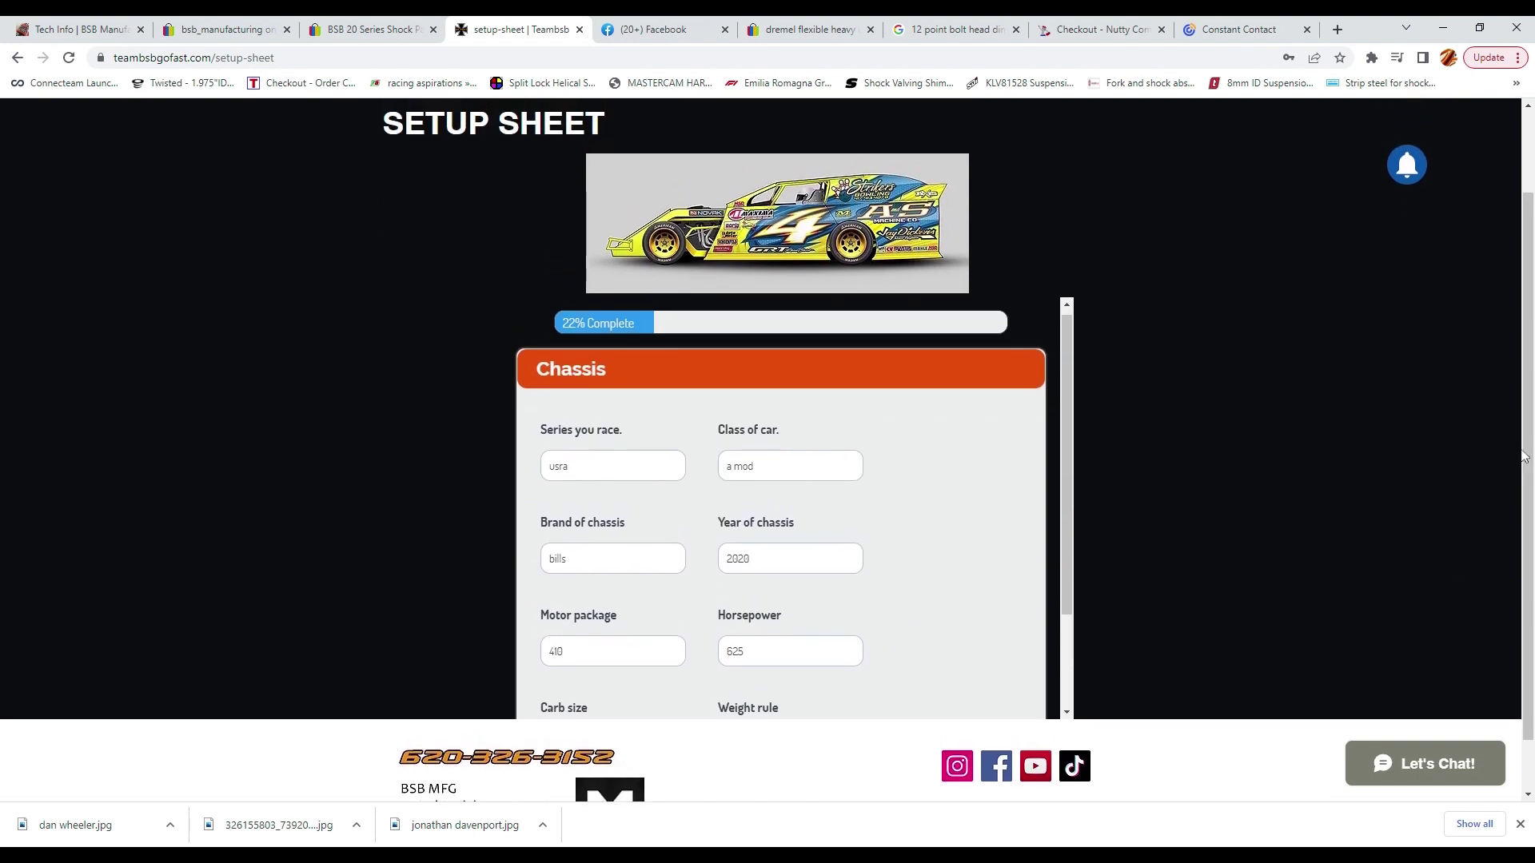
drag(1073, 430, 1076, 559)
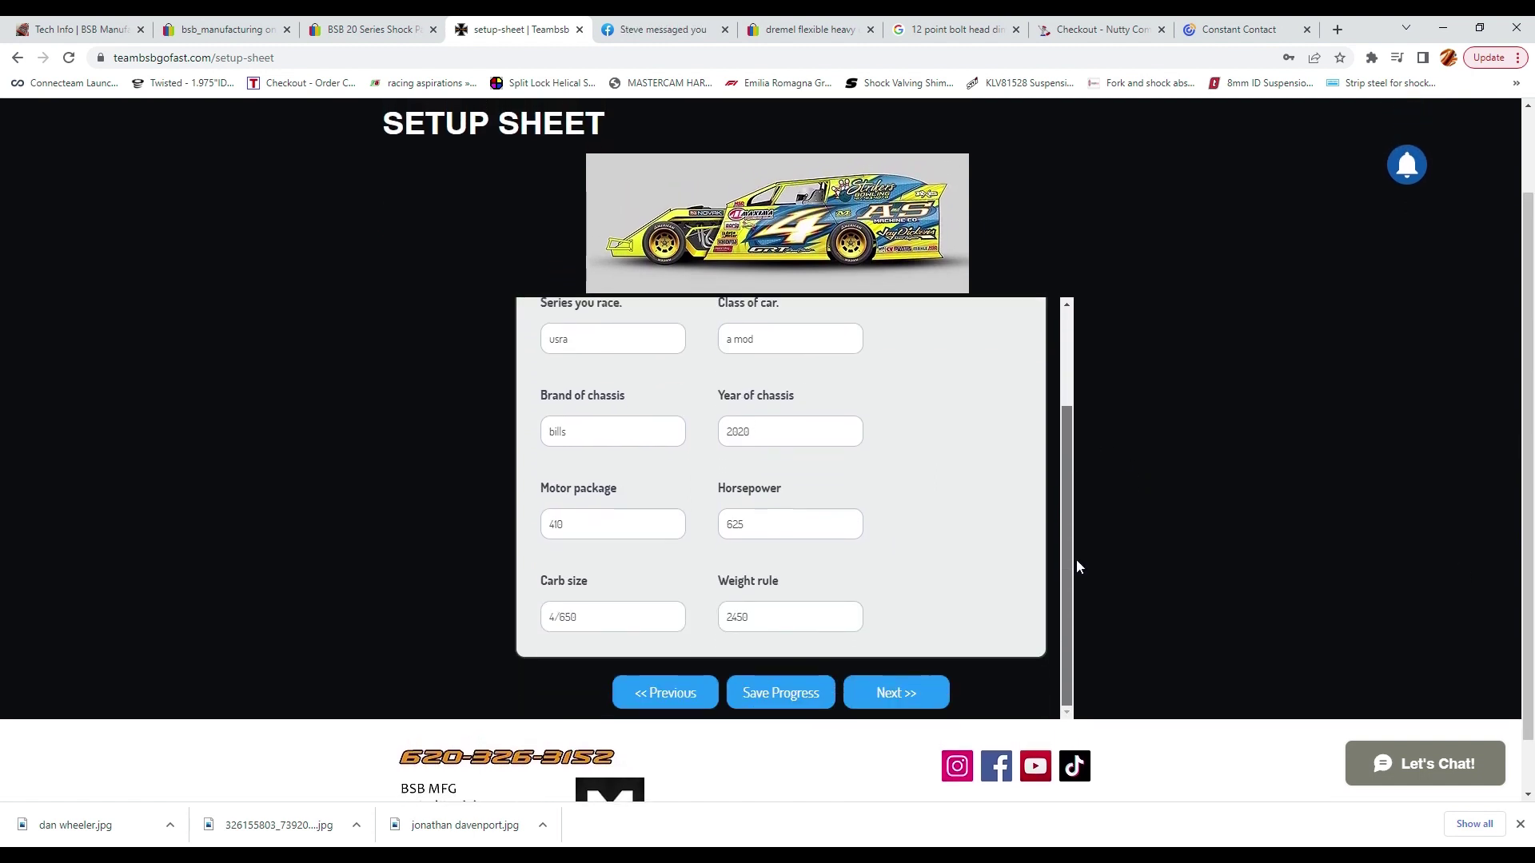
click(892, 693)
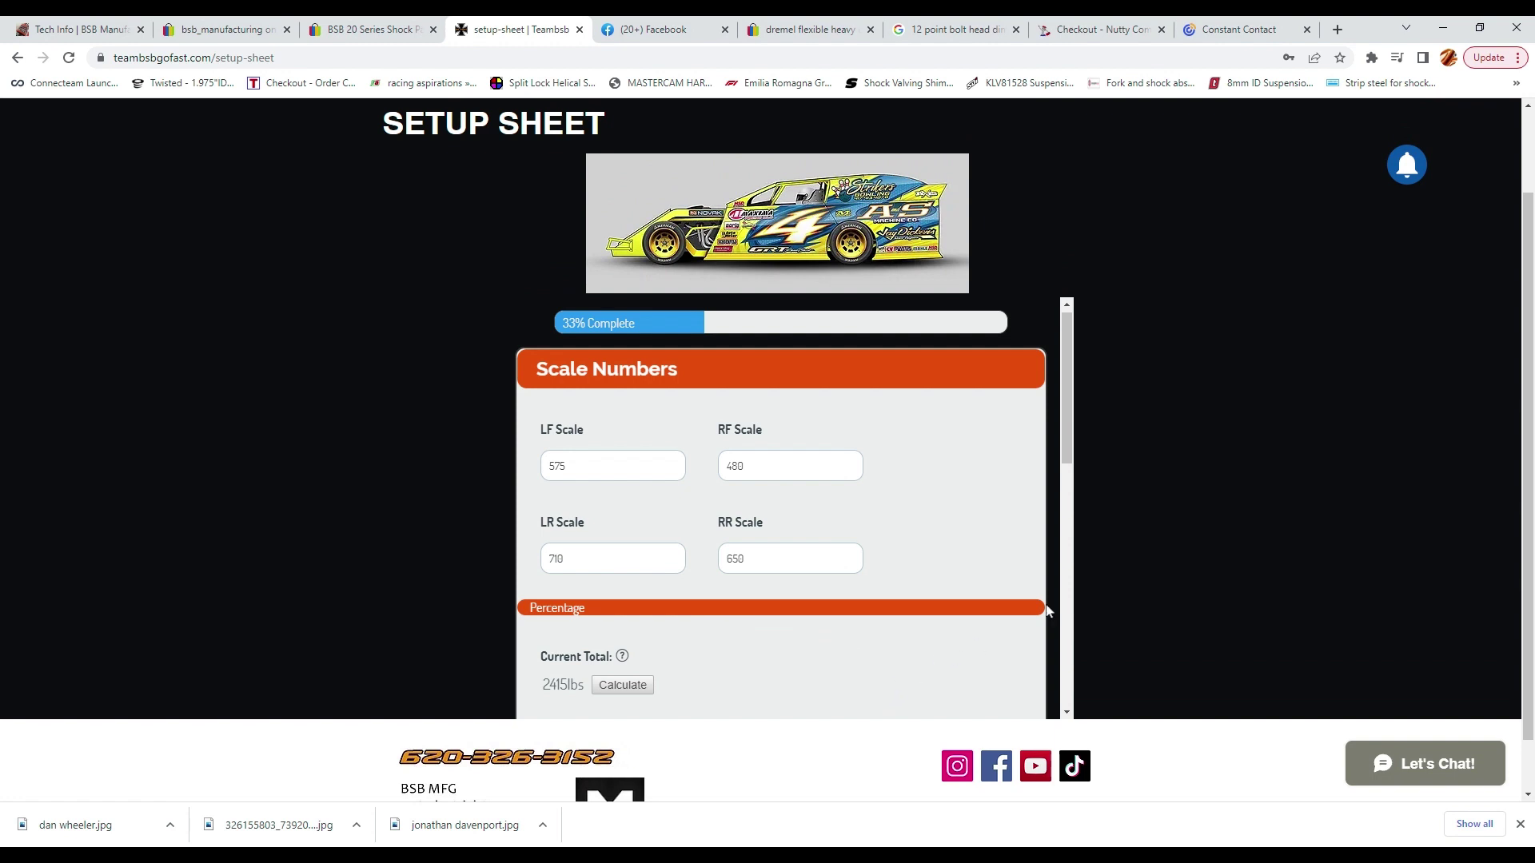
drag(1066, 452, 1071, 695)
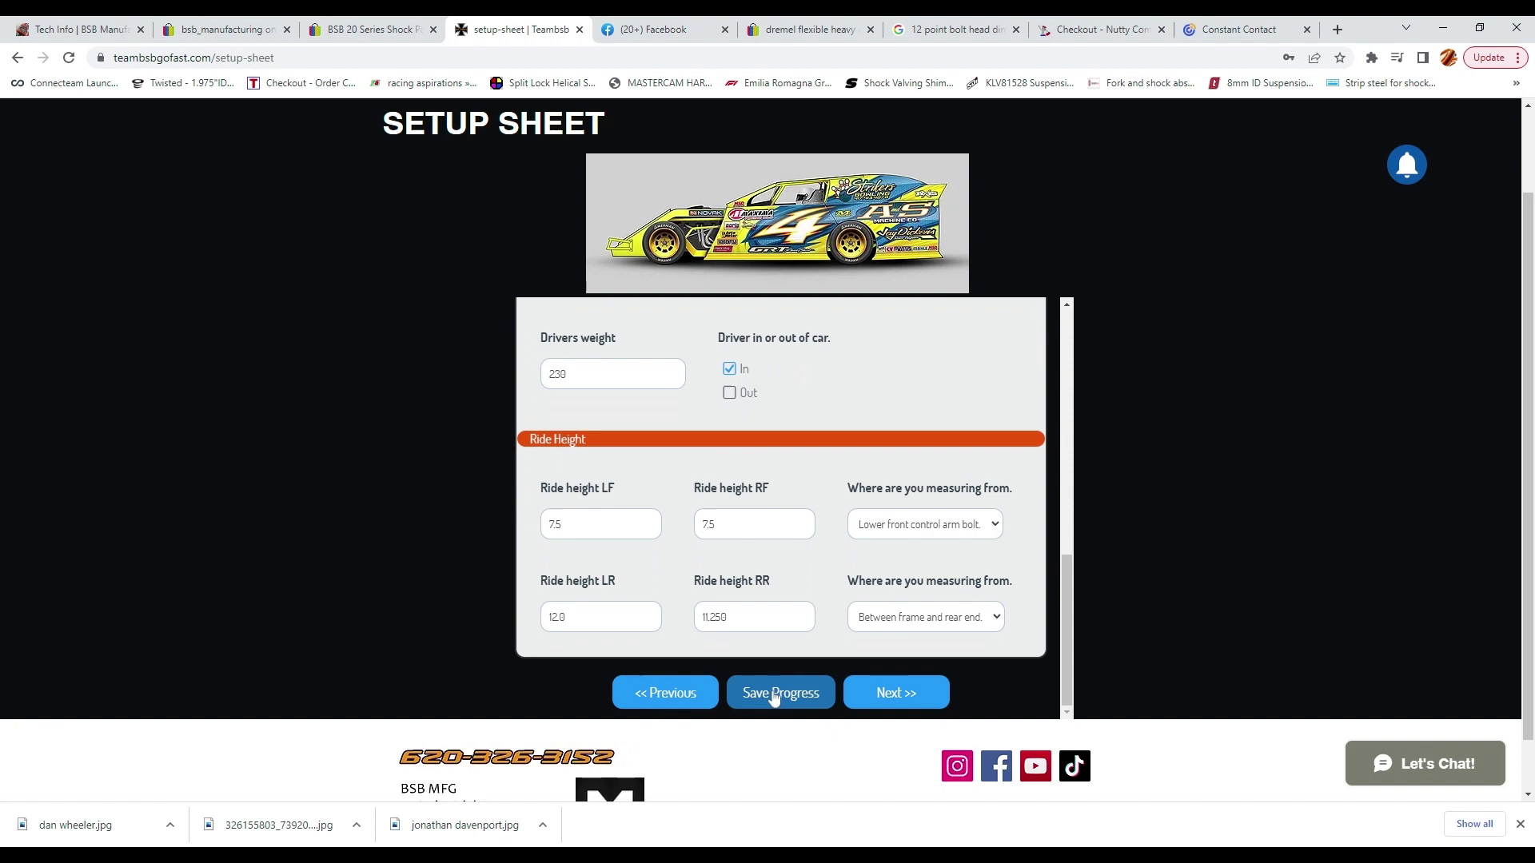
click(897, 694)
drag(1069, 368, 1060, 689)
Continue through the Springs, Front Suspension and Rear Suspension pages to the Tire page.
click(938, 700)
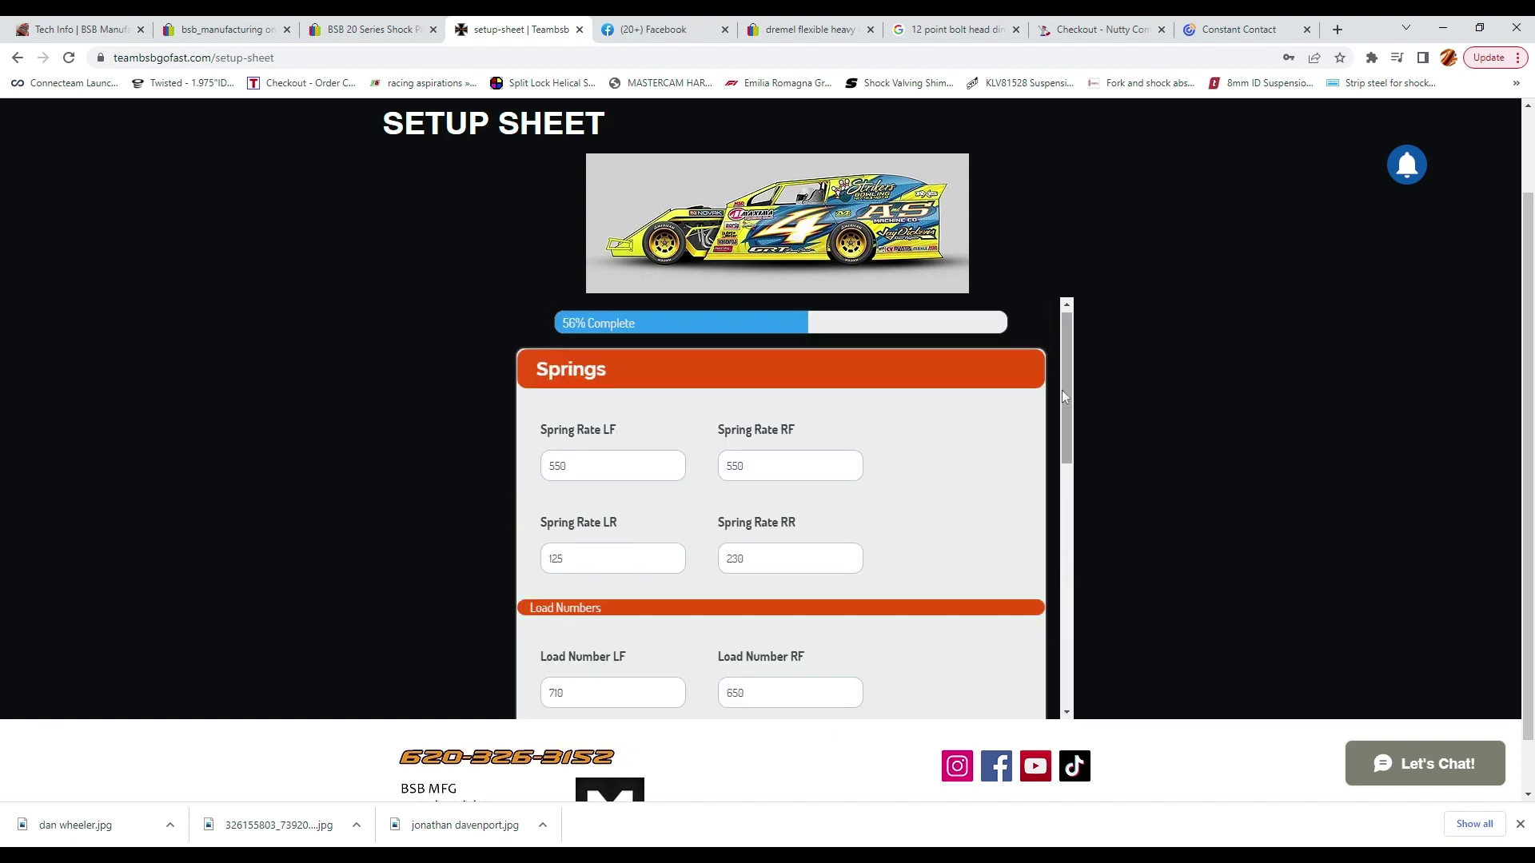
drag(1062, 390, 971, 665)
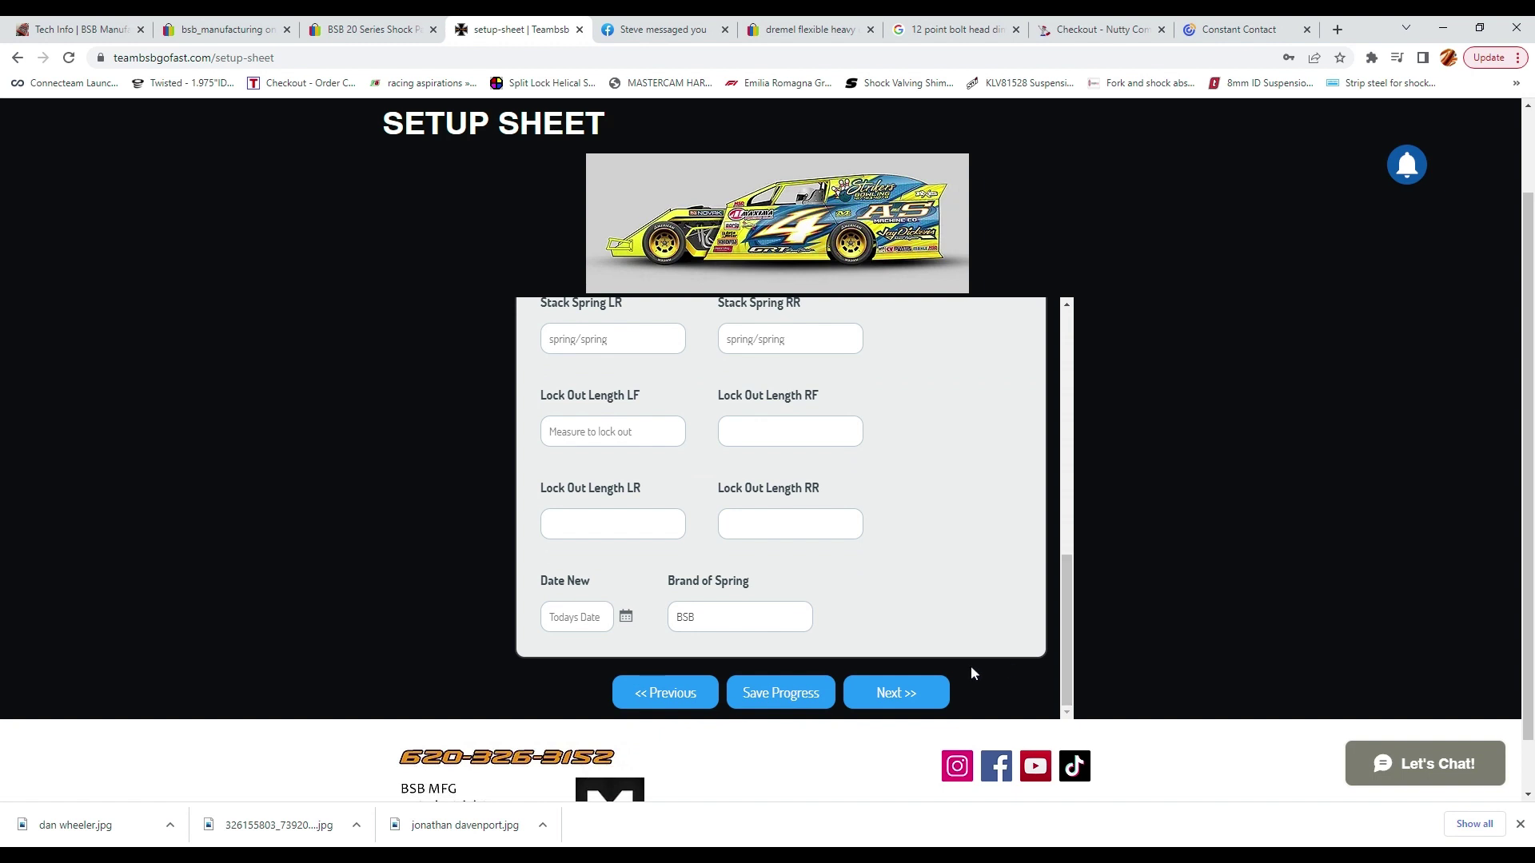
click(894, 696)
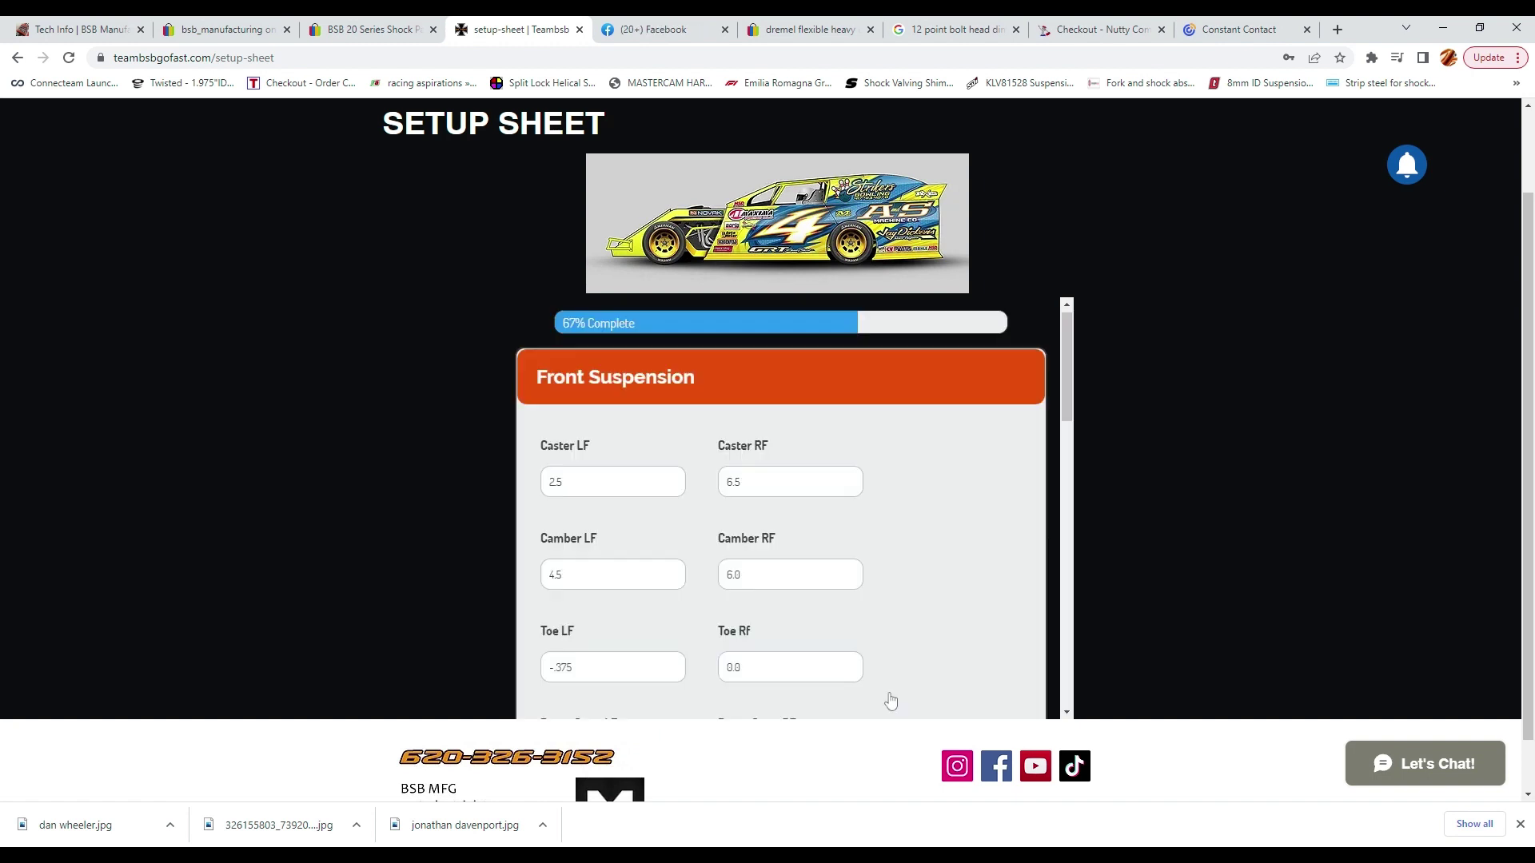
drag(1065, 395, 1067, 687)
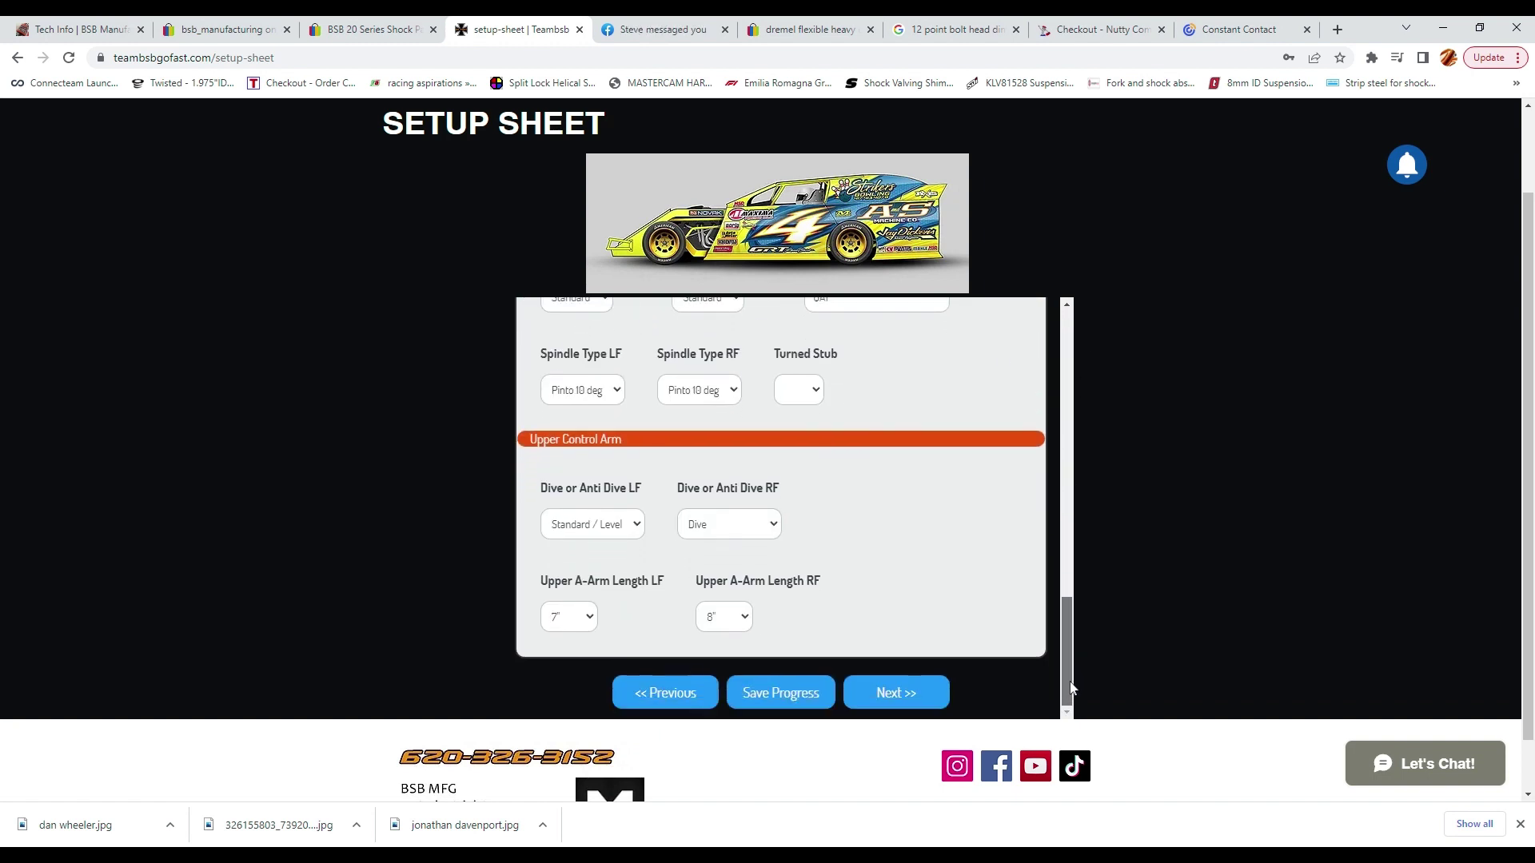
click(917, 694)
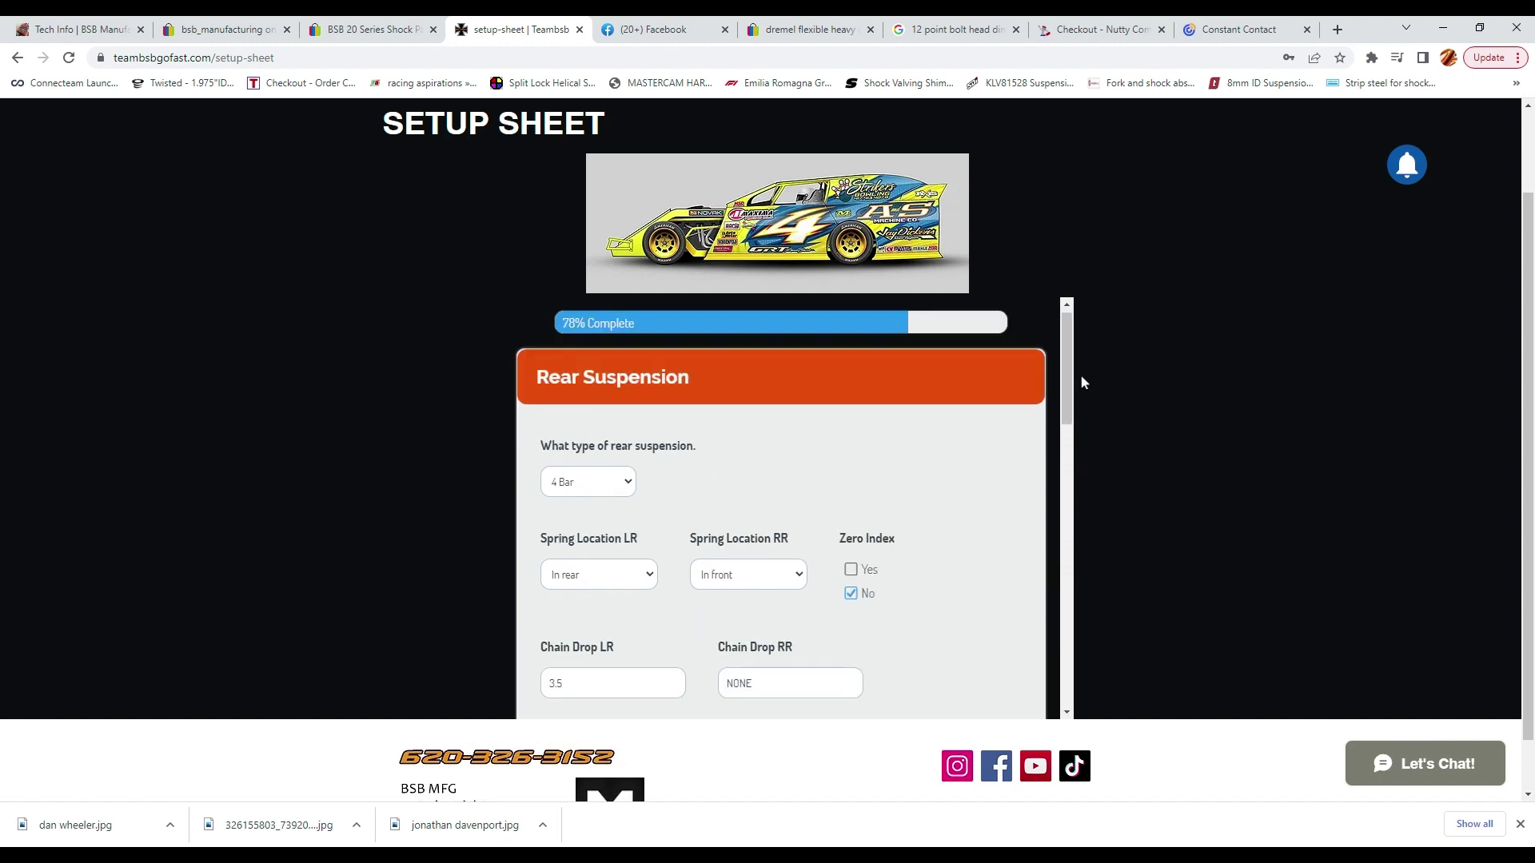
drag(1066, 376, 1085, 662)
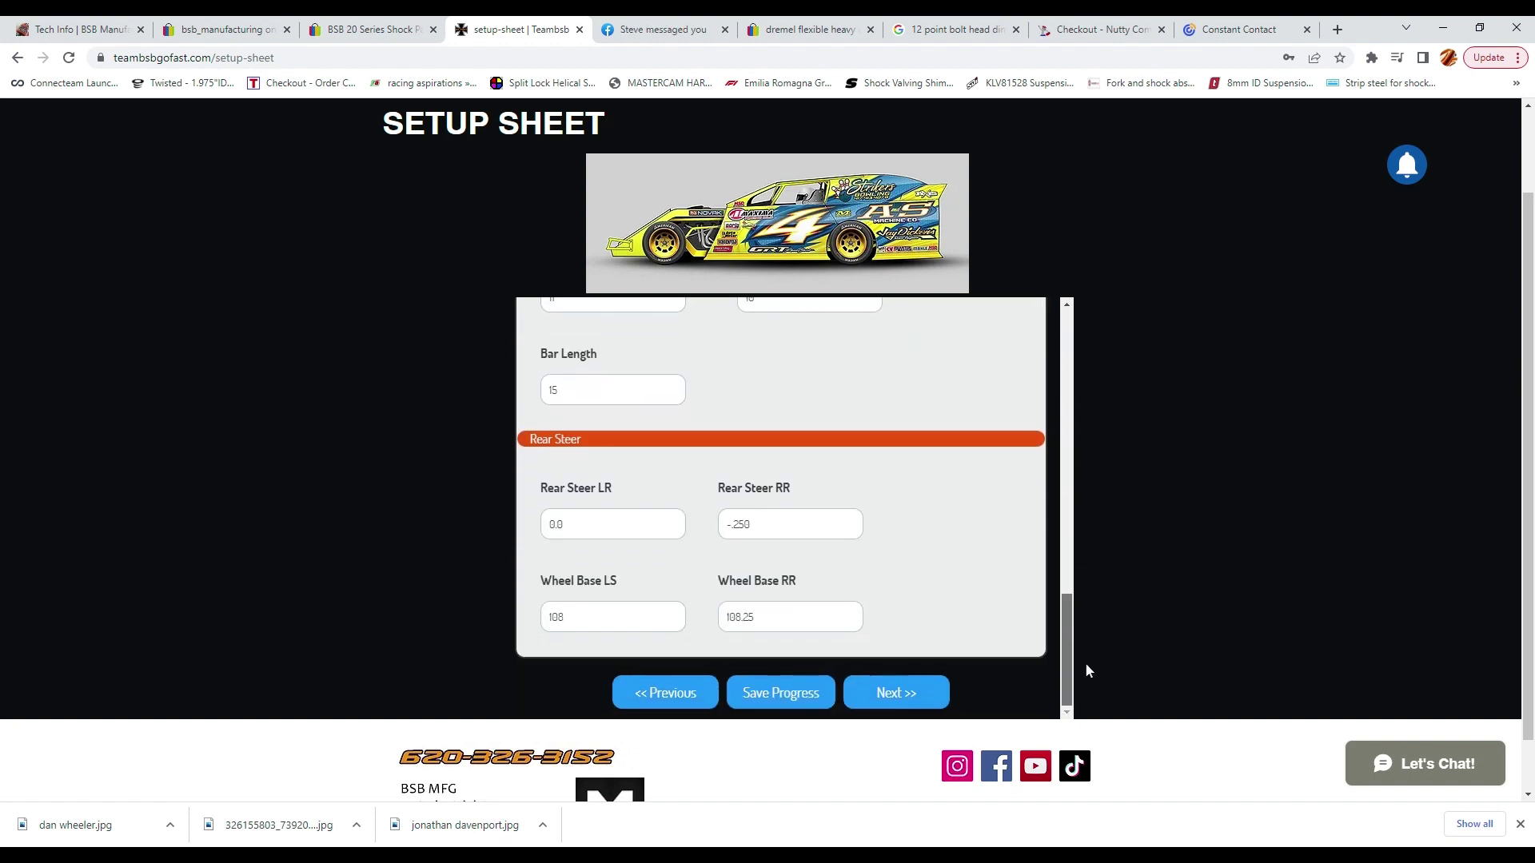
click(893, 694)
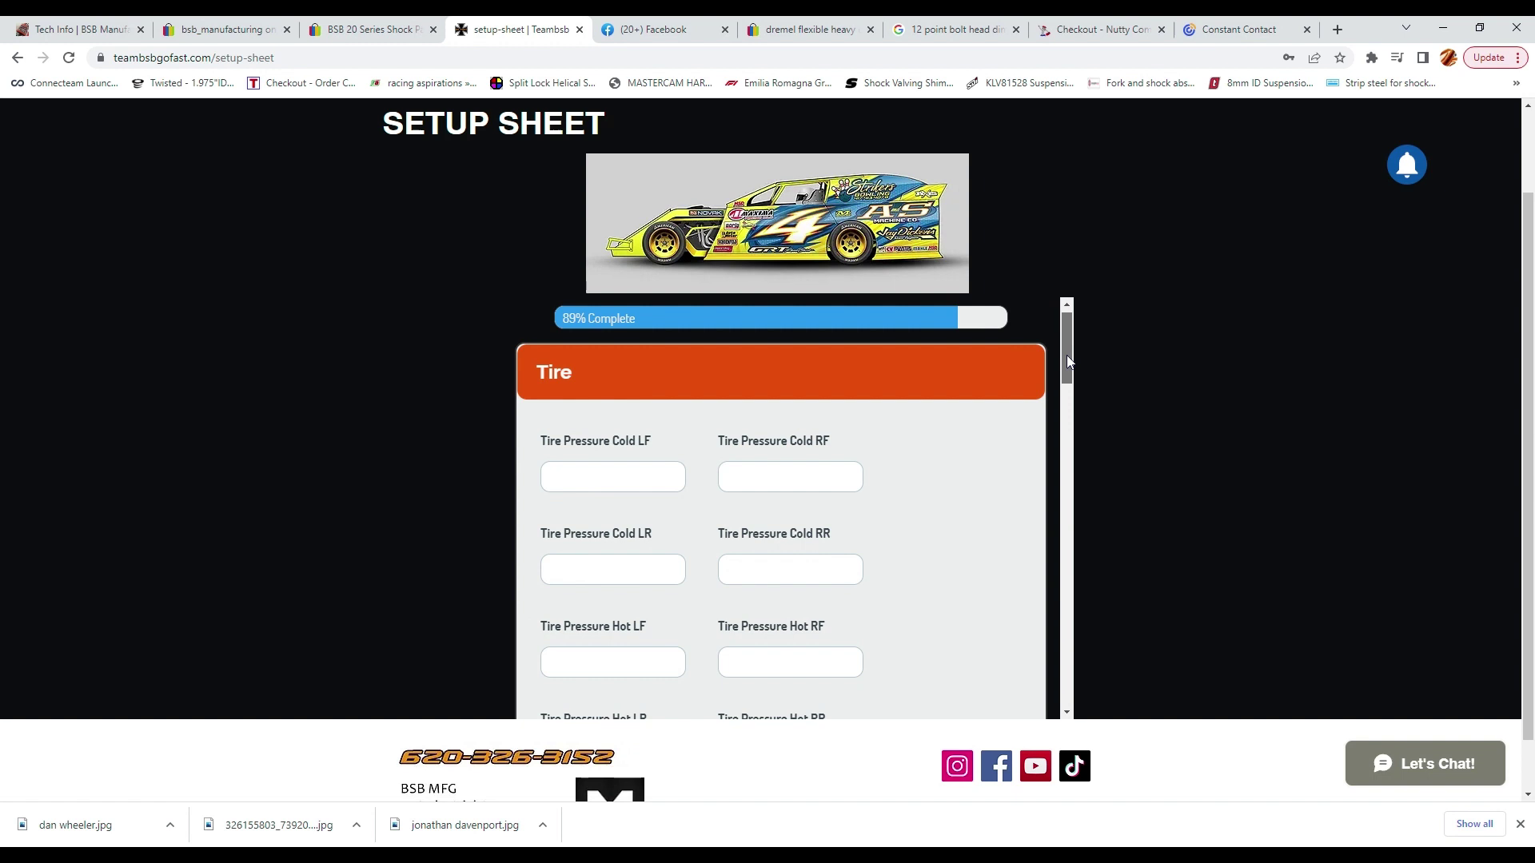
drag(1066, 355, 1077, 711)
Submit the final setup sheet page, which scores 11 of 20.
click(877, 695)
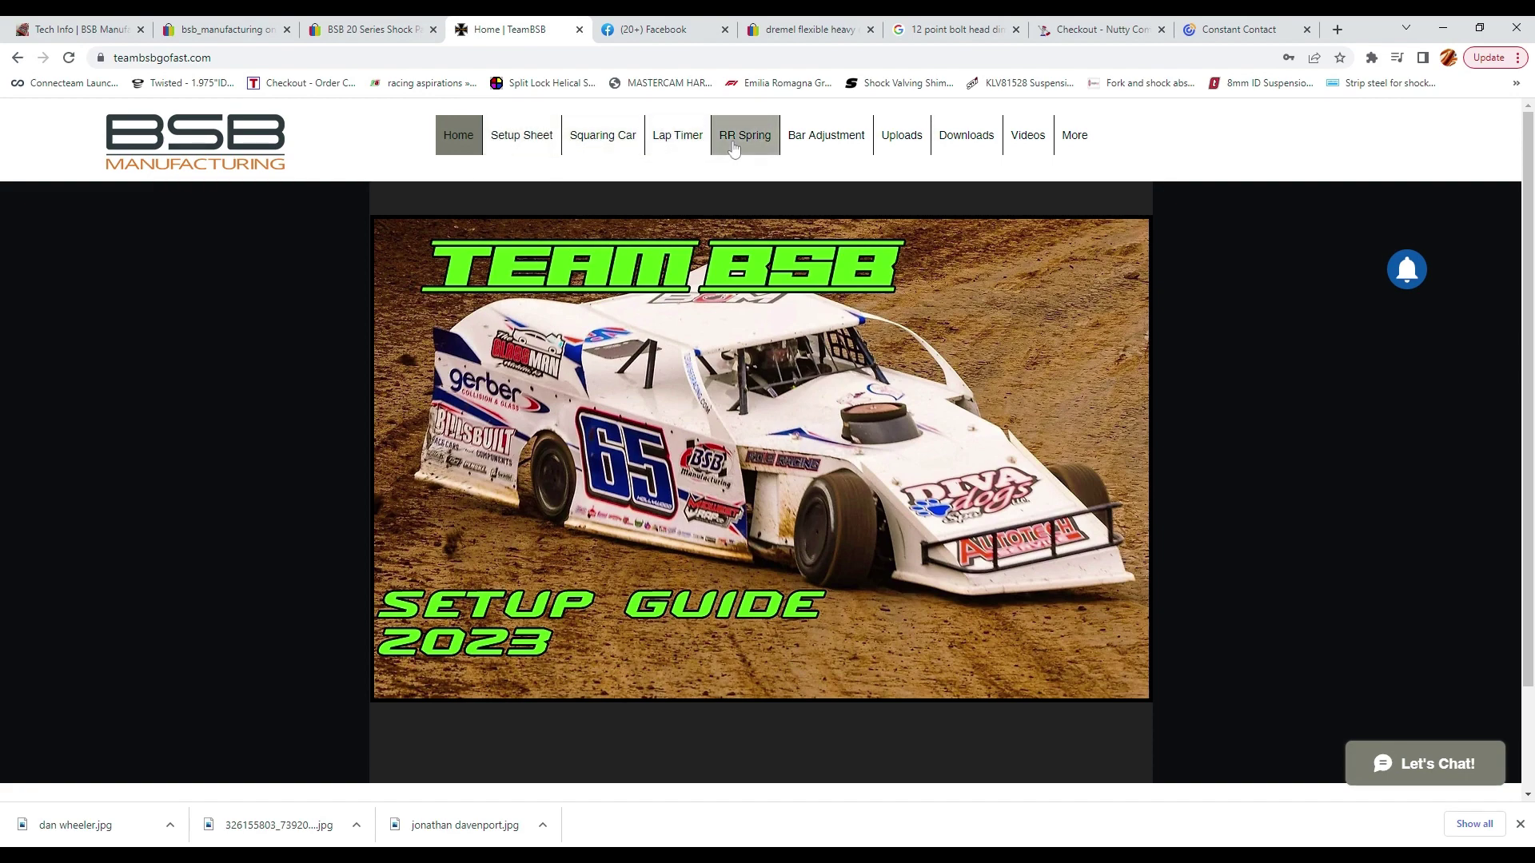
On the RR Spring page, fill the login with the autofilled username and the account password.
click(734, 146)
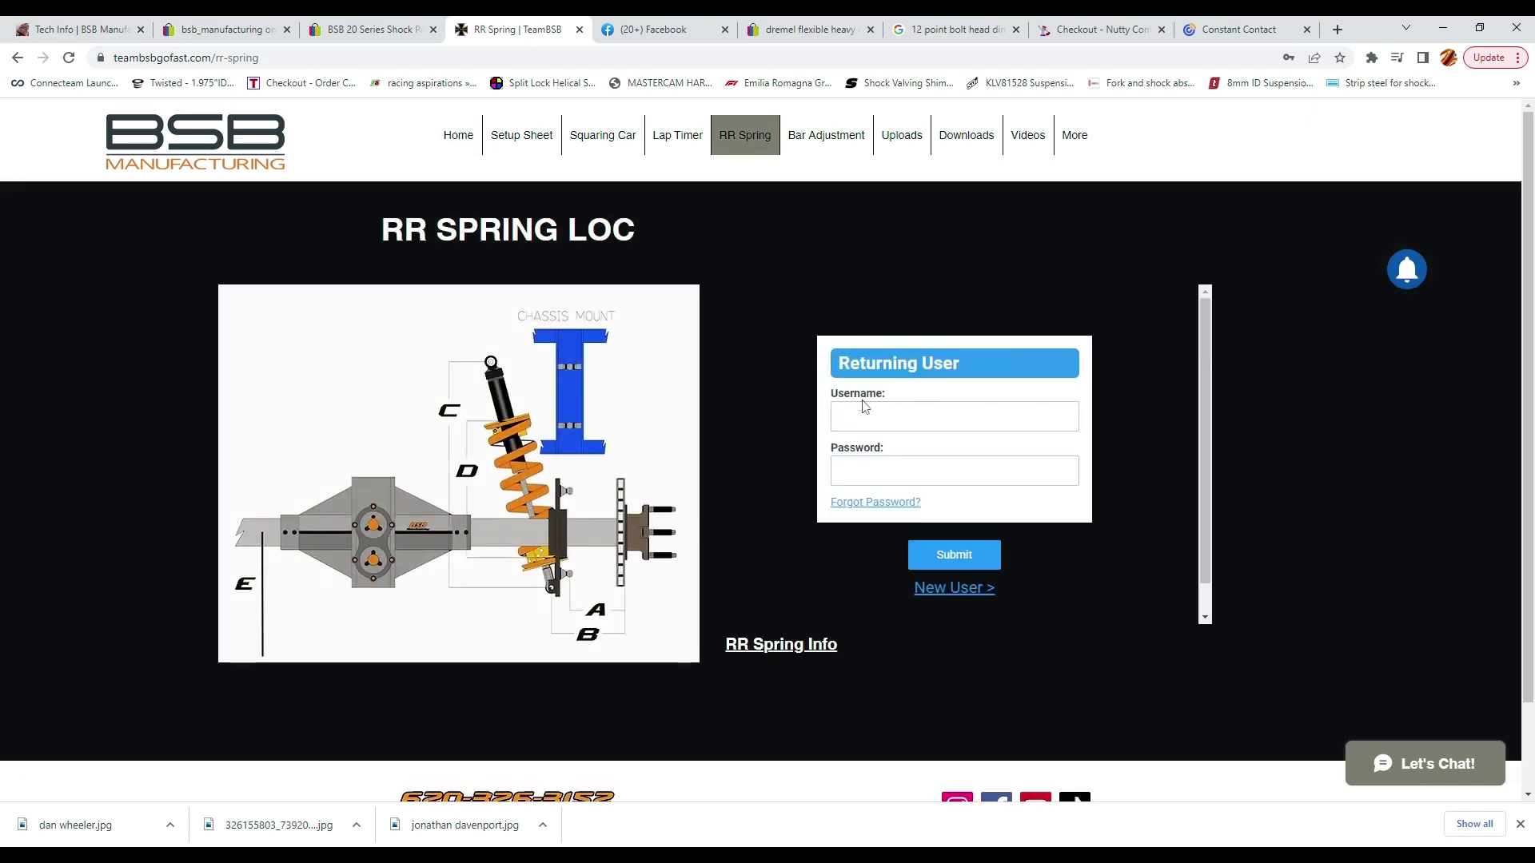
click(864, 407)
key(Down)
key(Return)
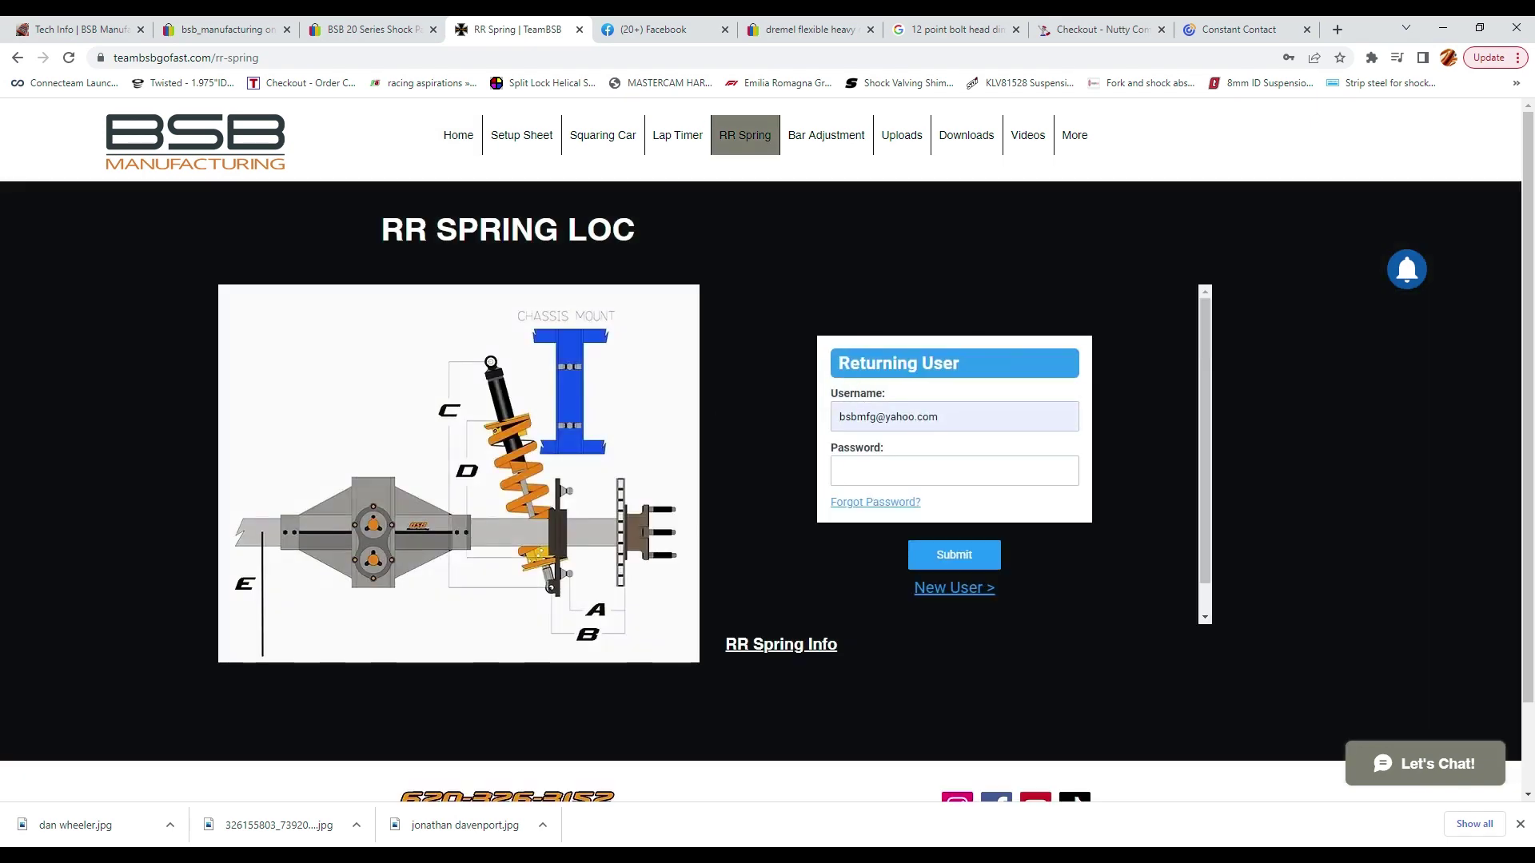
text(•••••)
Log in to view the stored RR Spring results, then go to the Uploads page.
click(982, 554)
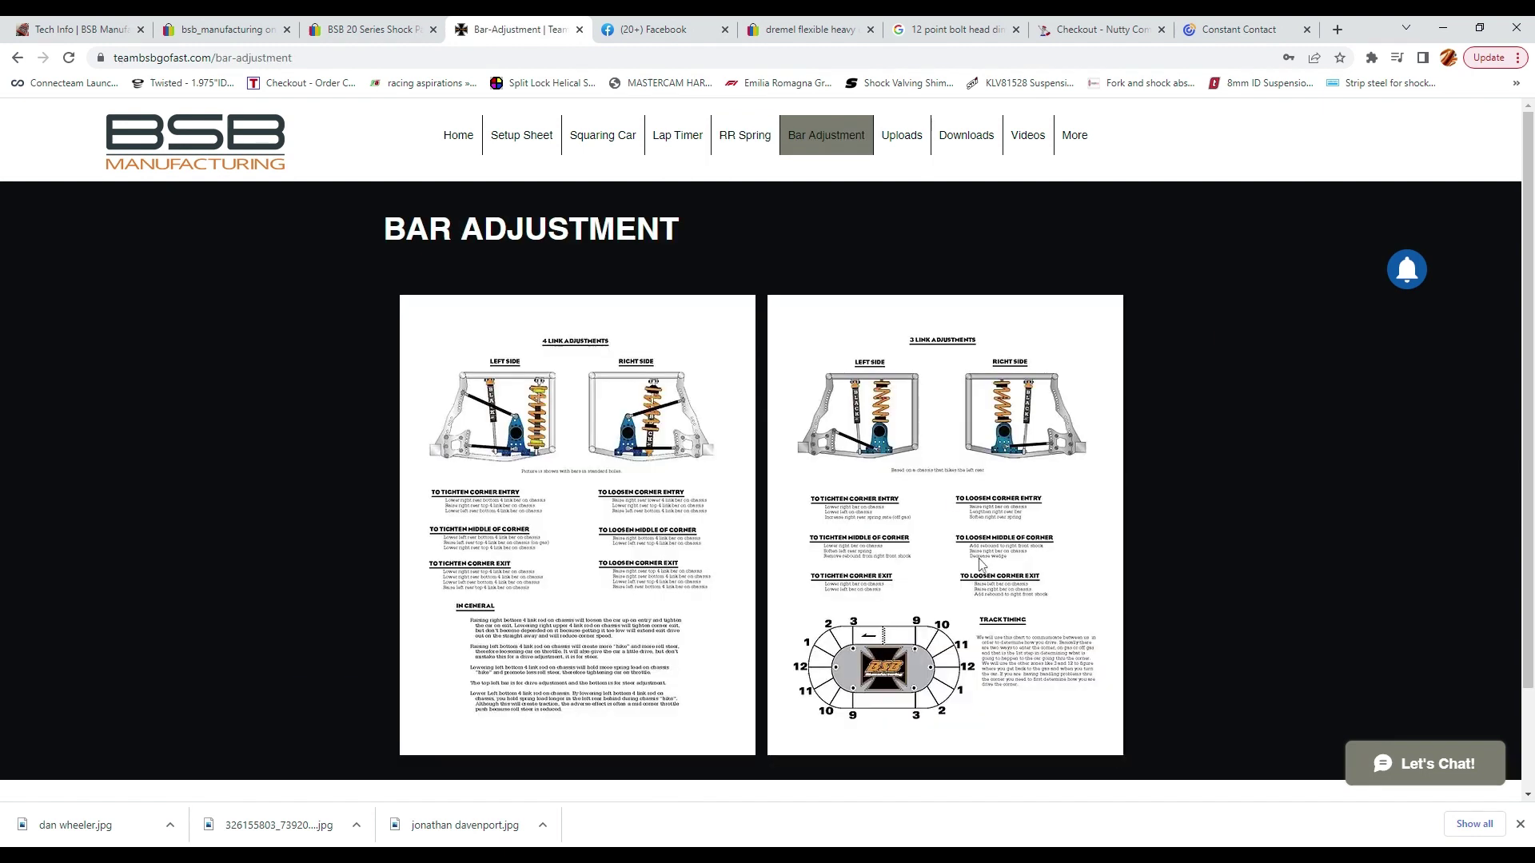
click(918, 148)
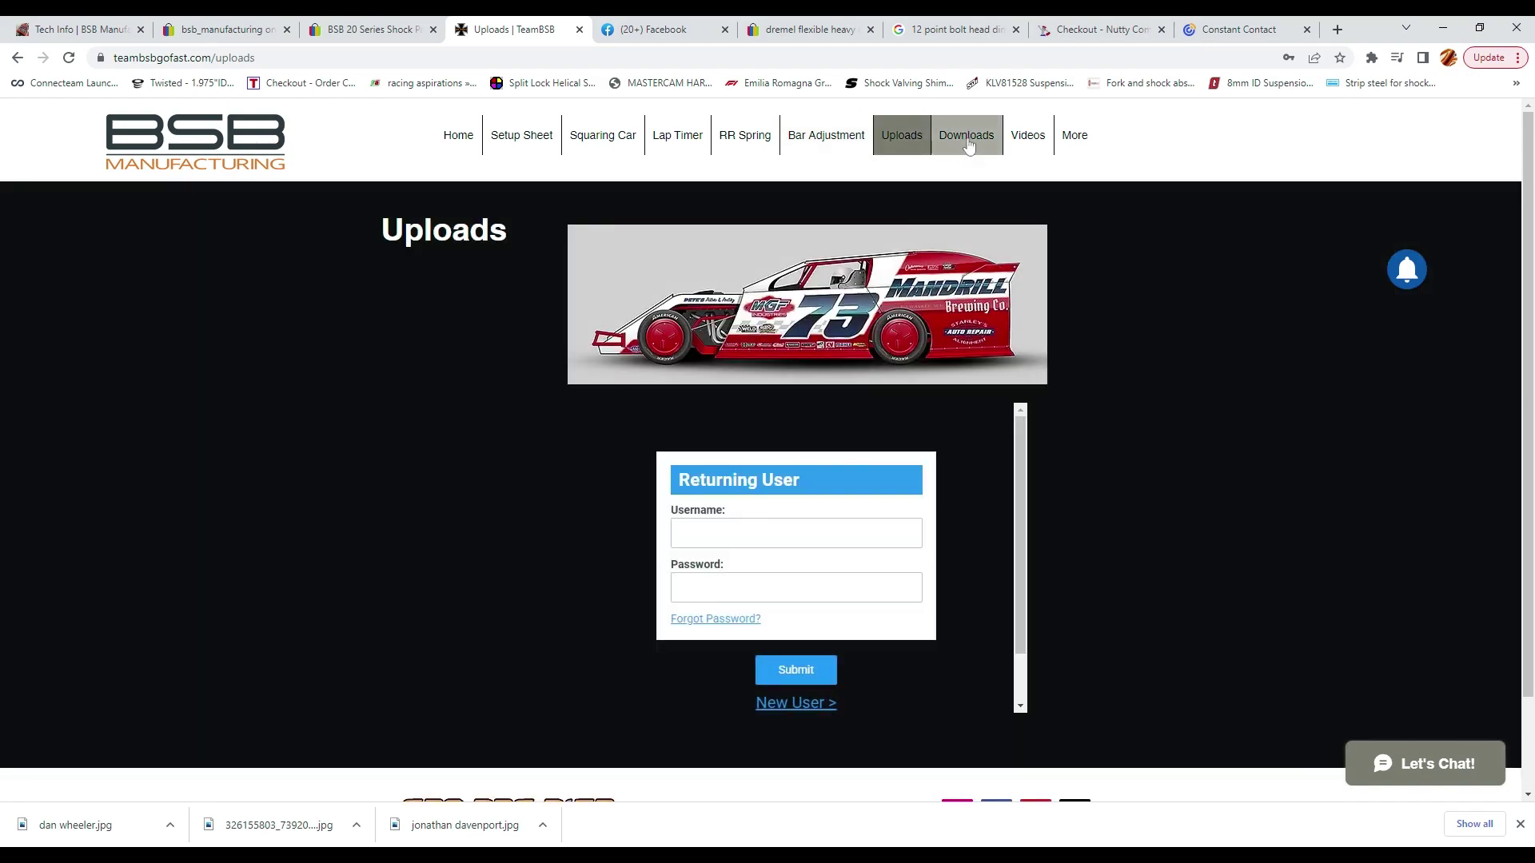
Visit the Downloads and Videos pages, then return to the Team BSB home page.
click(968, 145)
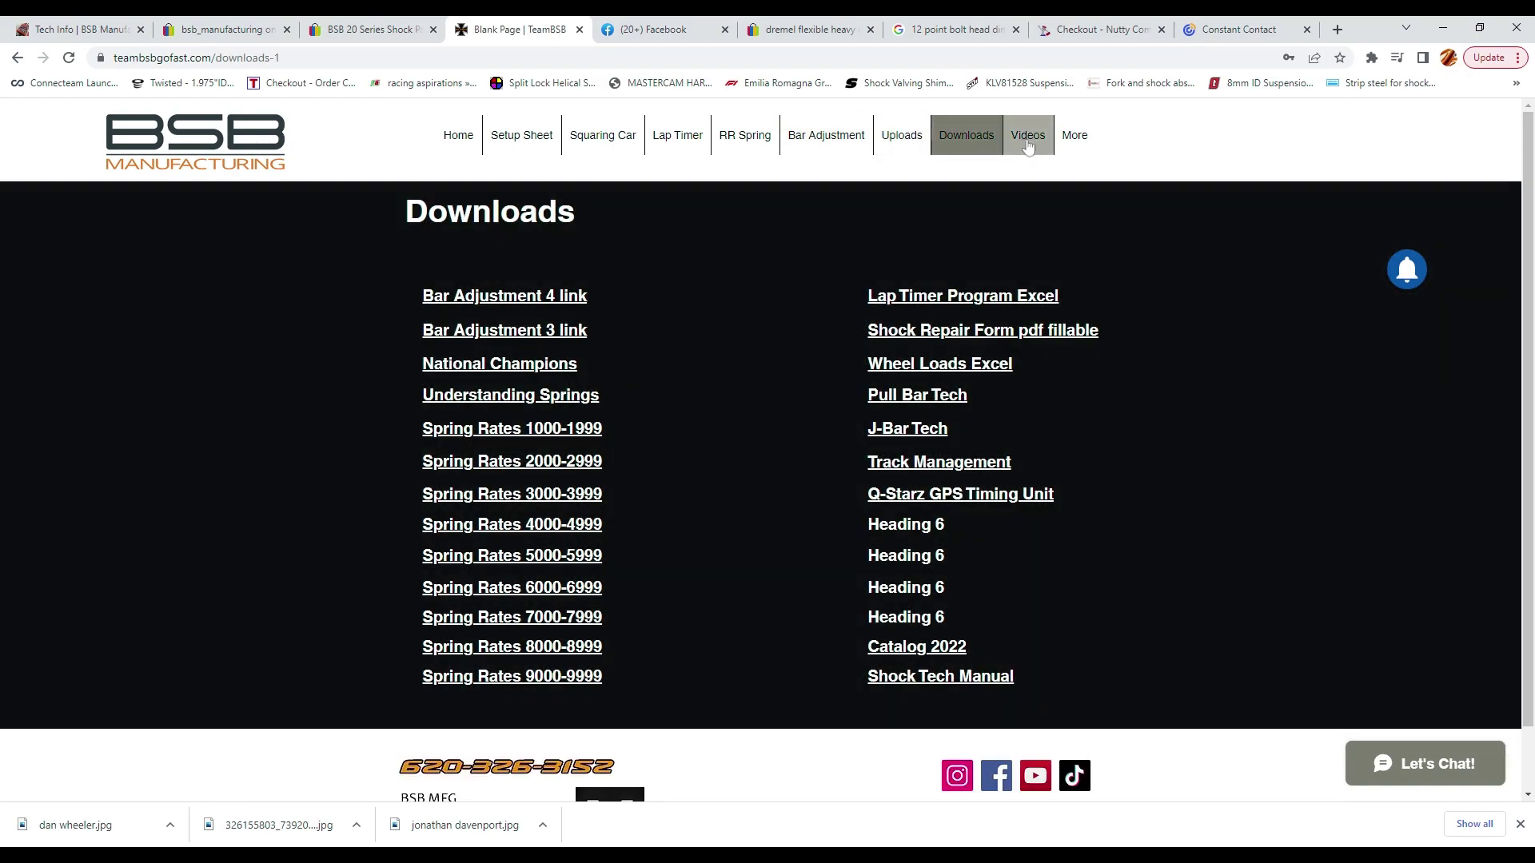
click(1028, 145)
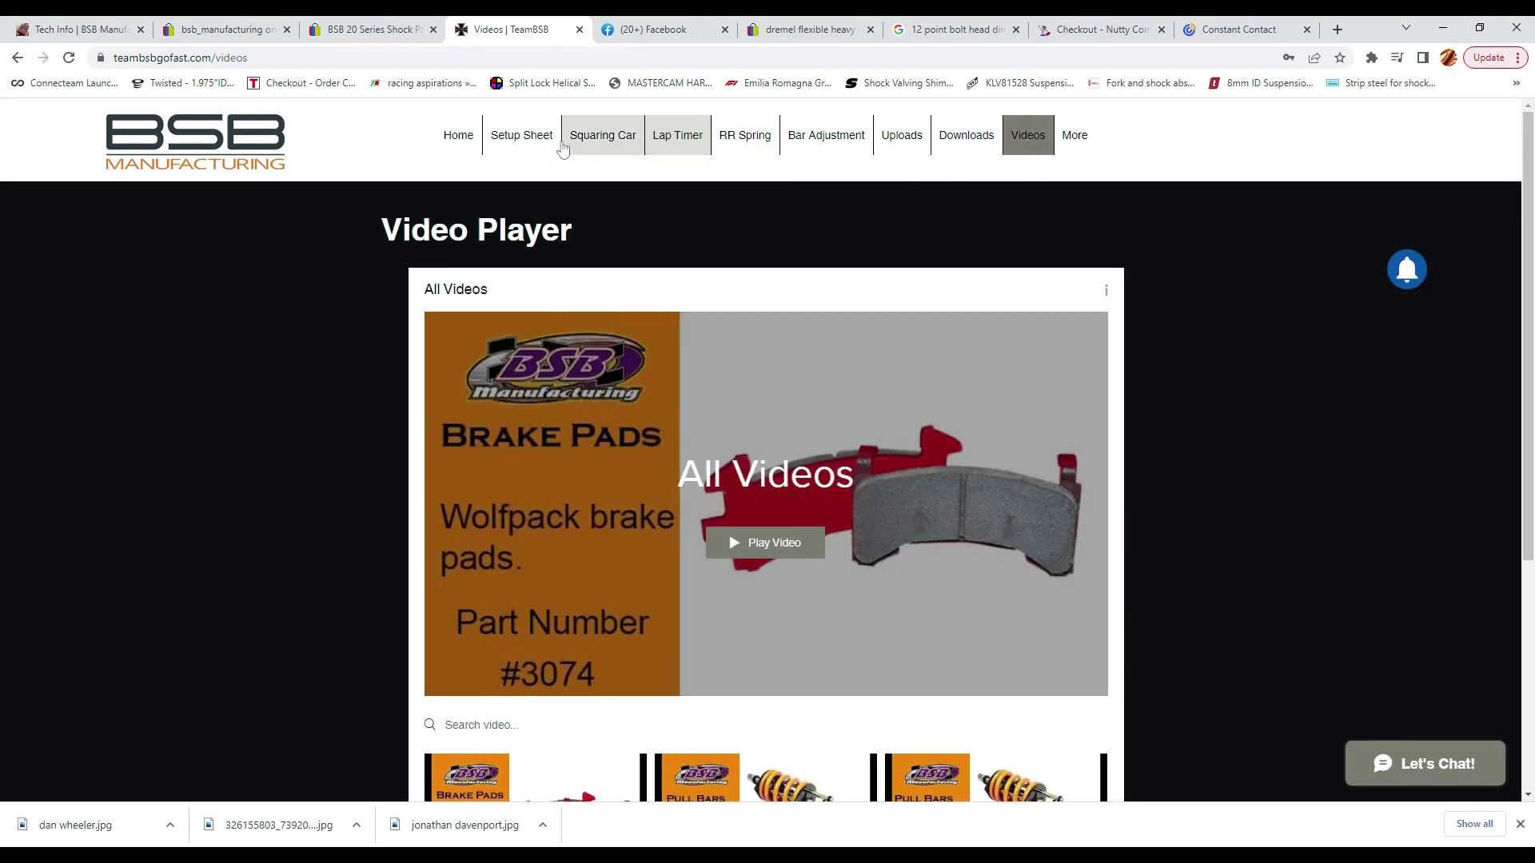
click(462, 148)
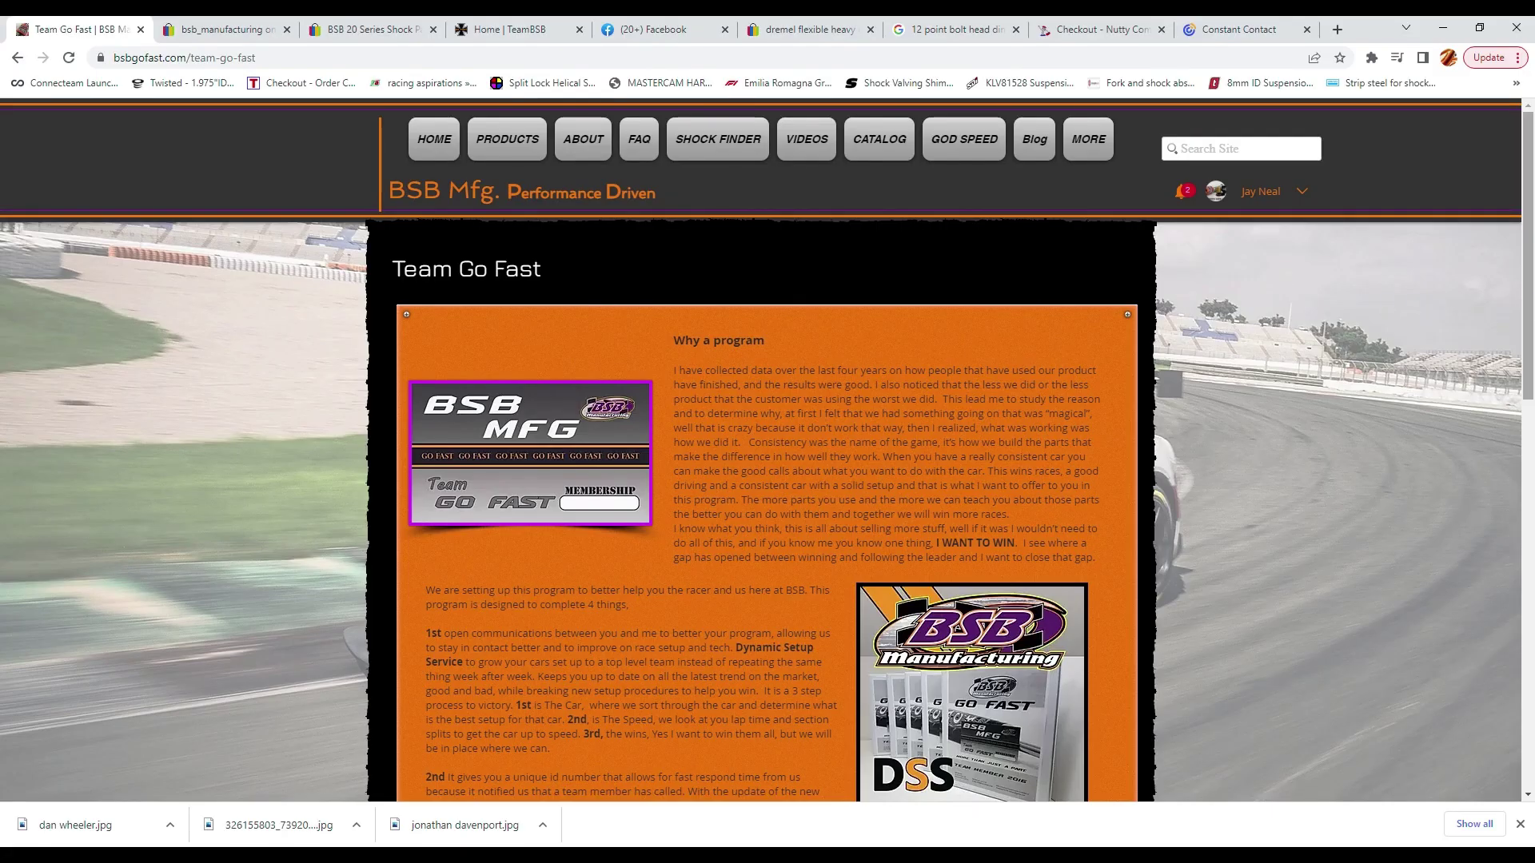
Scroll the Team Go Fast page down to How it works and the $300-per-year membership options.
drag(1525, 308, 1525, 655)
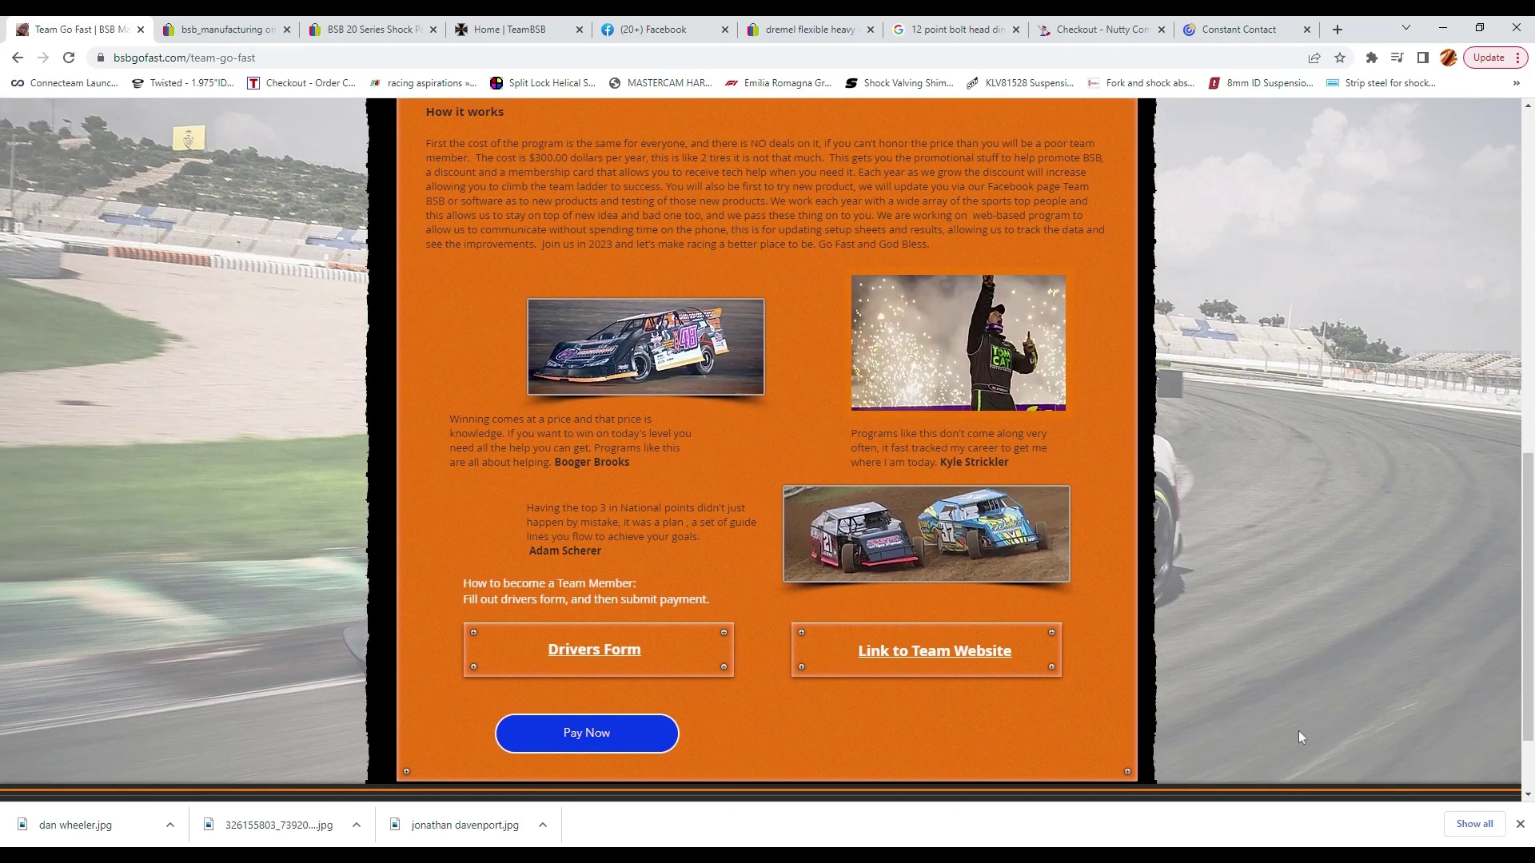